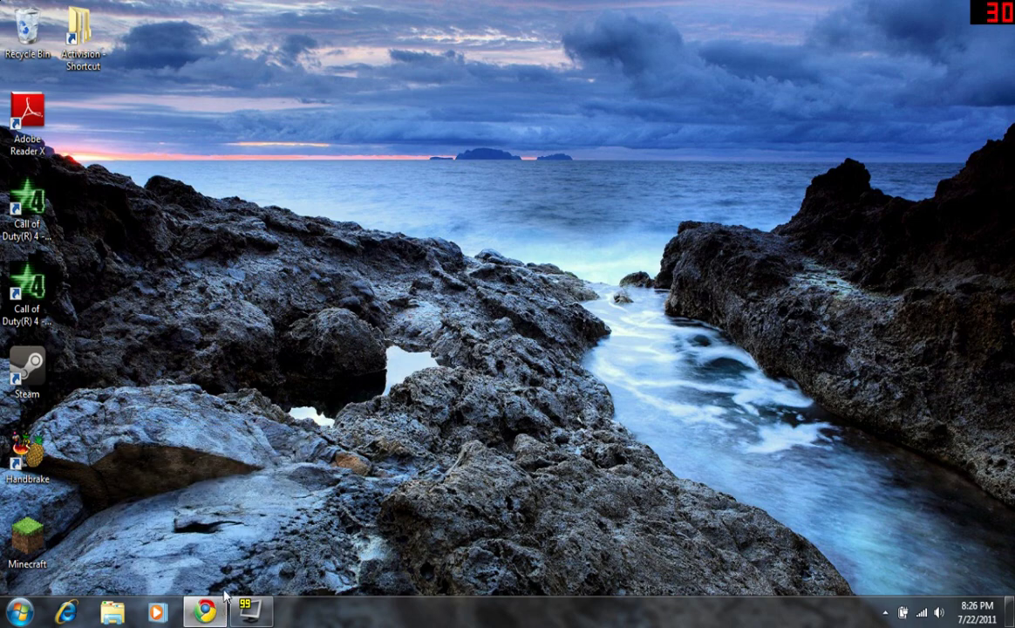
Right-click Chrome on the Windows 7 taskbar to show its jump list of sites and tasks
right_click(206, 611)
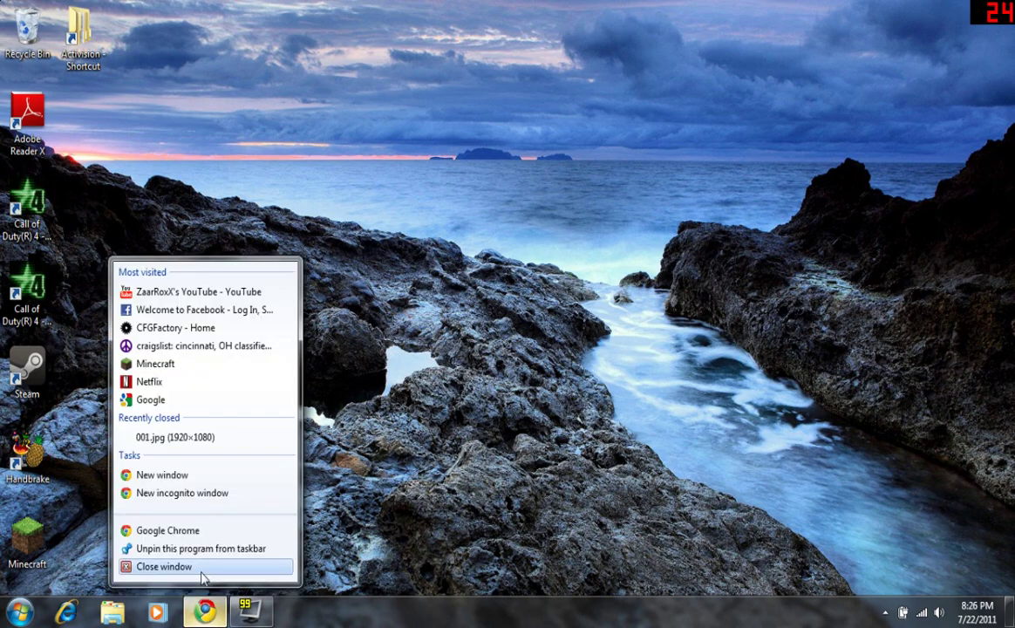
Open a new maximized Chrome window and enter cfgfactory.com as the address
click(277, 443)
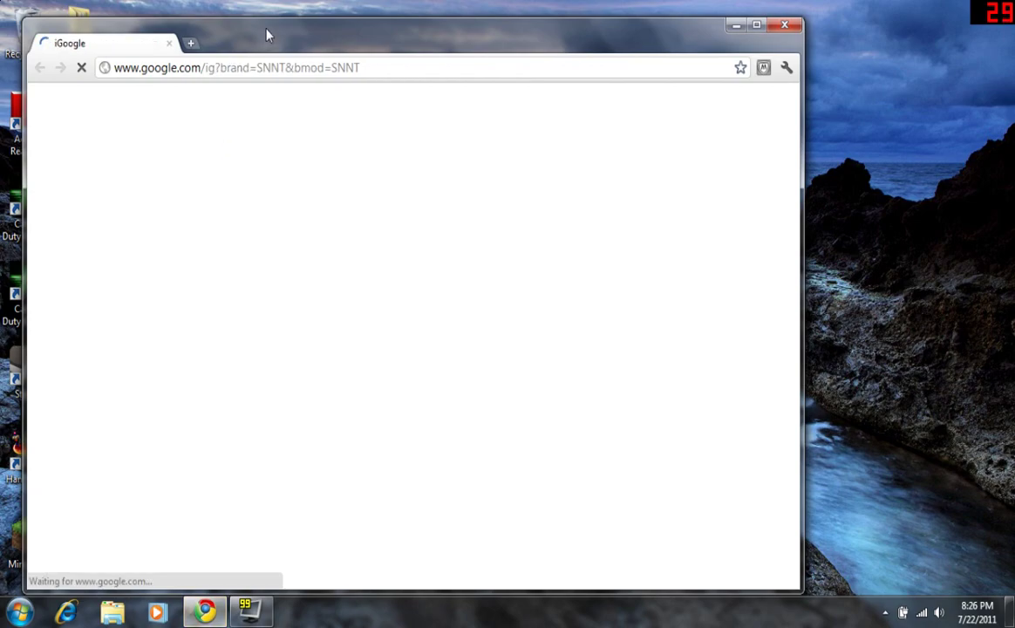
double_click(268, 34)
click(268, 35)
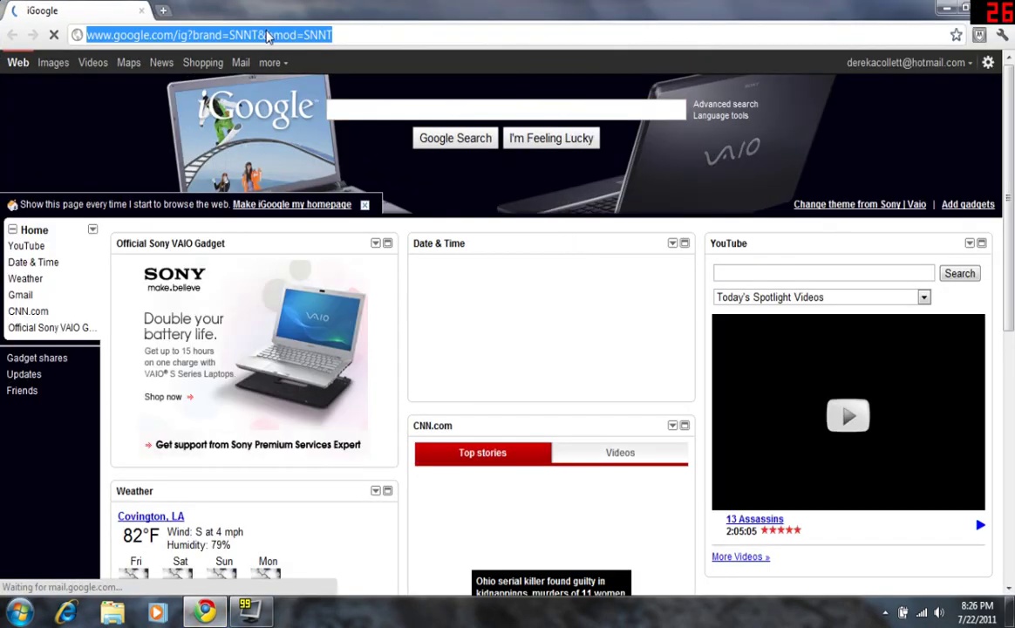
text(cfgfa)
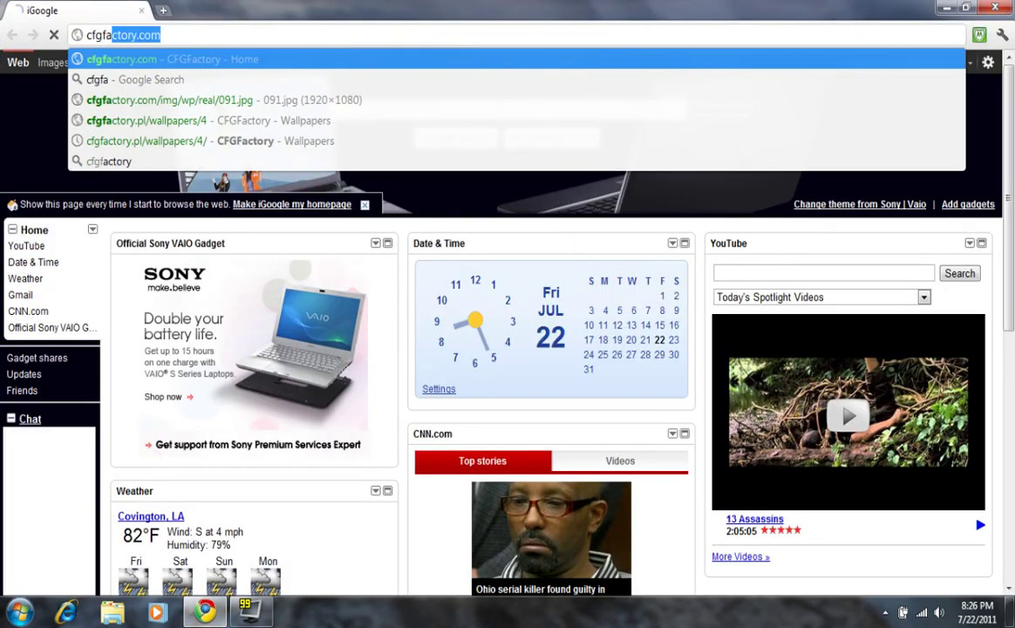
text(ctory.com/colors/)
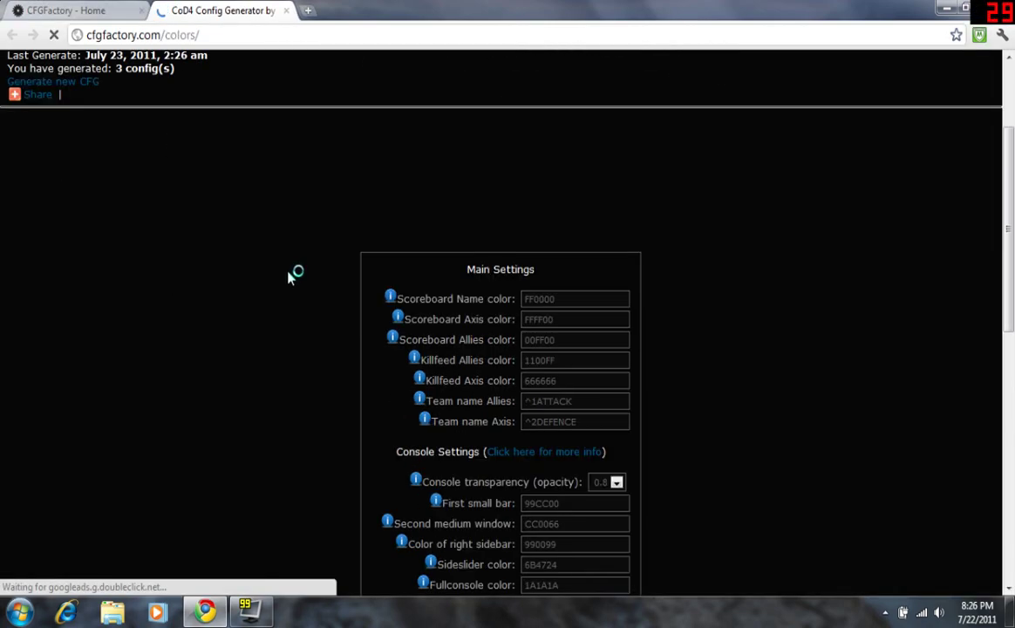
Set the Scoreboard Axis colour to red FF0000 and Scoreboard Allies to blue 0008FF
scroll(524, 288, down, 2)
scroll(694, 286, down, 5)
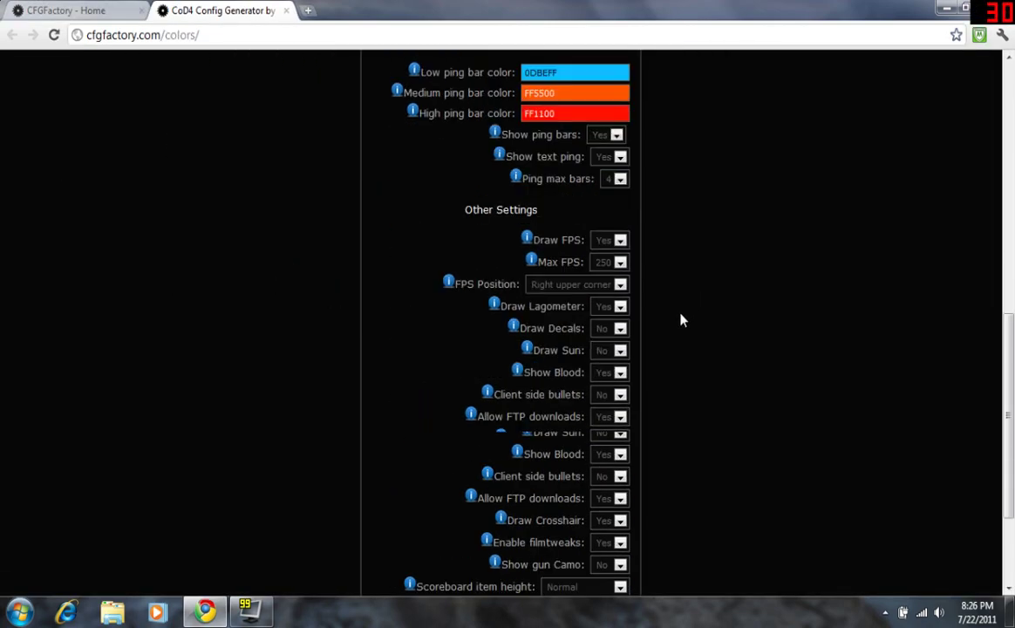
scroll(610, 409, up, 6)
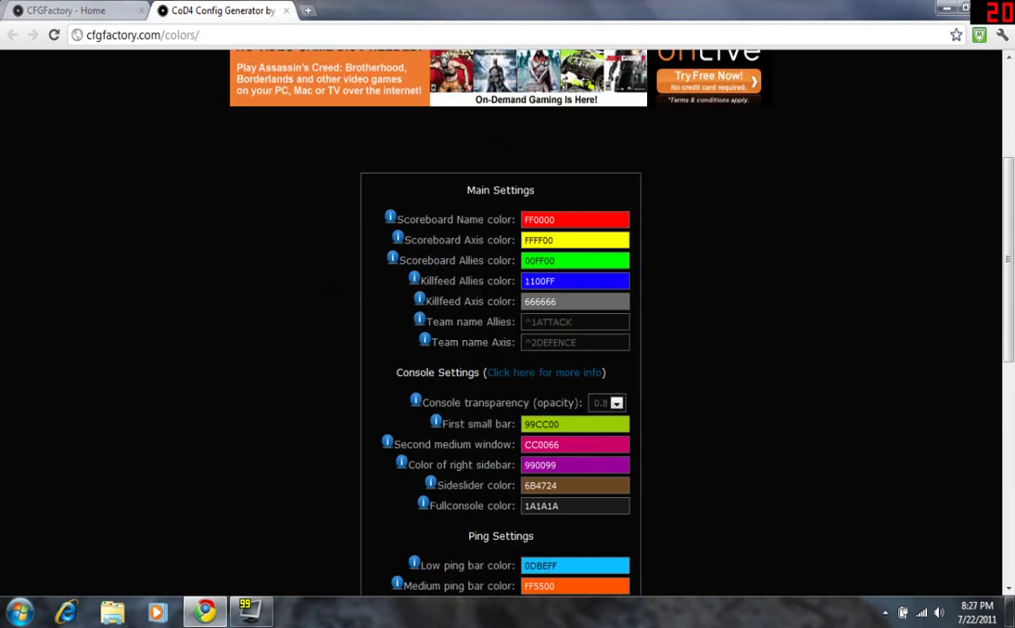
click(575, 240)
click(531, 259)
click(575, 259)
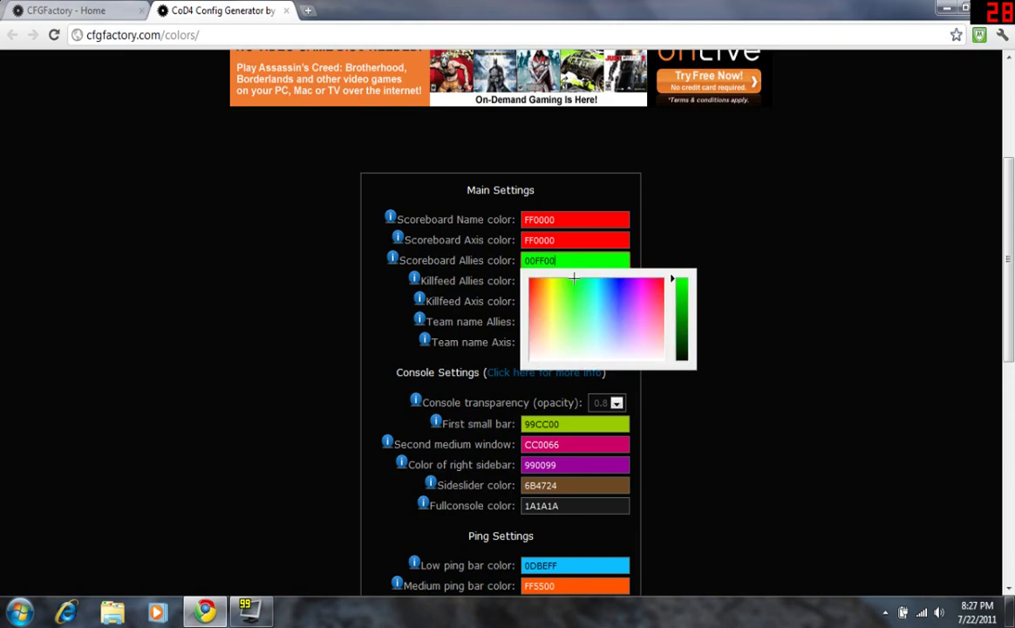
drag(574, 278, 618, 278)
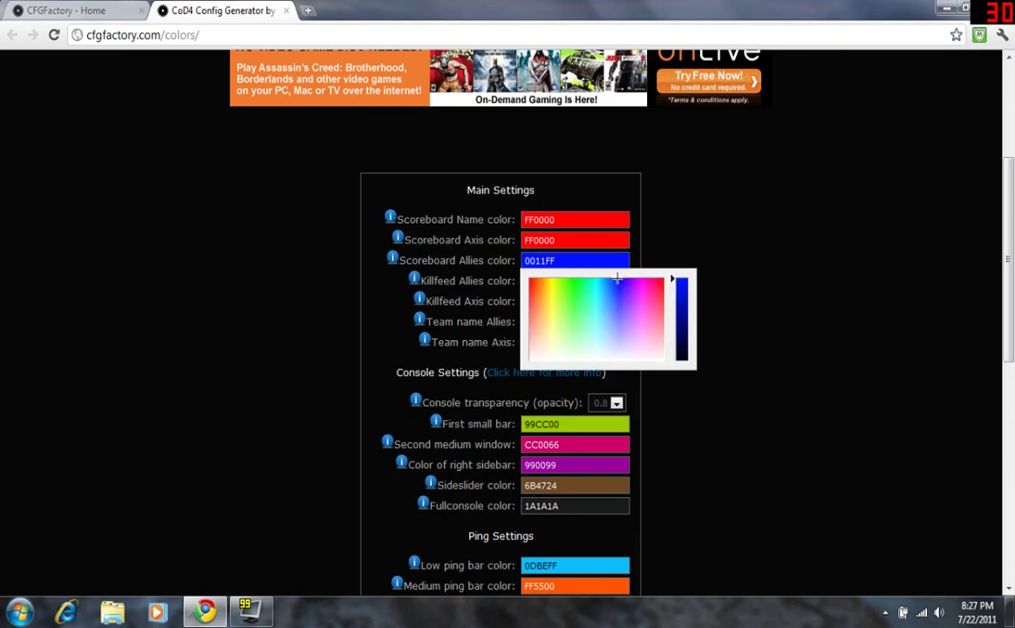
click(653, 249)
Set the Killfeed Allies colour to green and Killfeed Axis to cyan 00FFFF
click(597, 281)
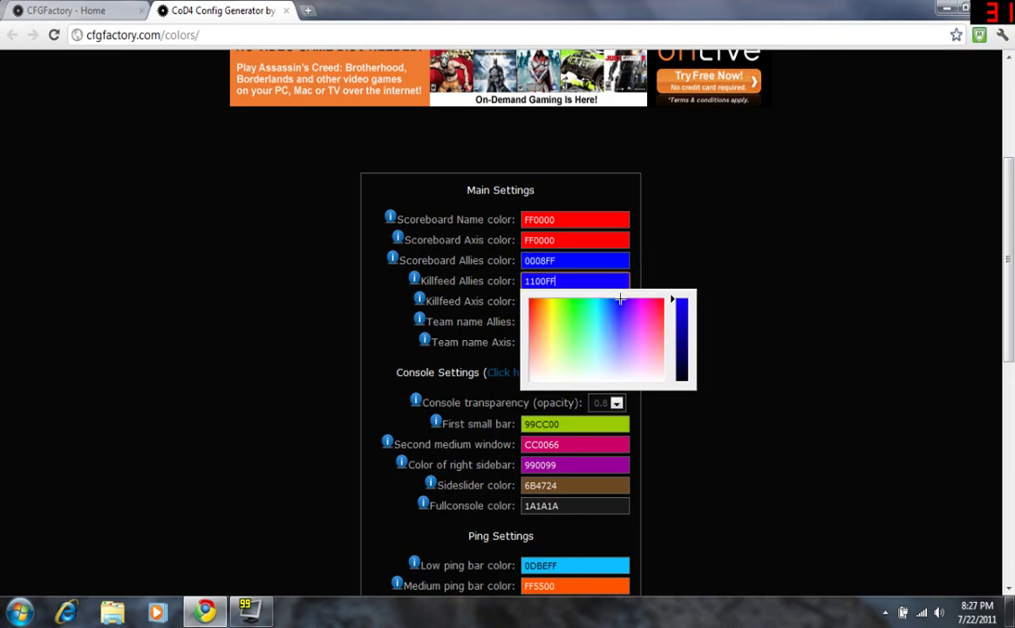
drag(619, 299, 576, 301)
click(721, 226)
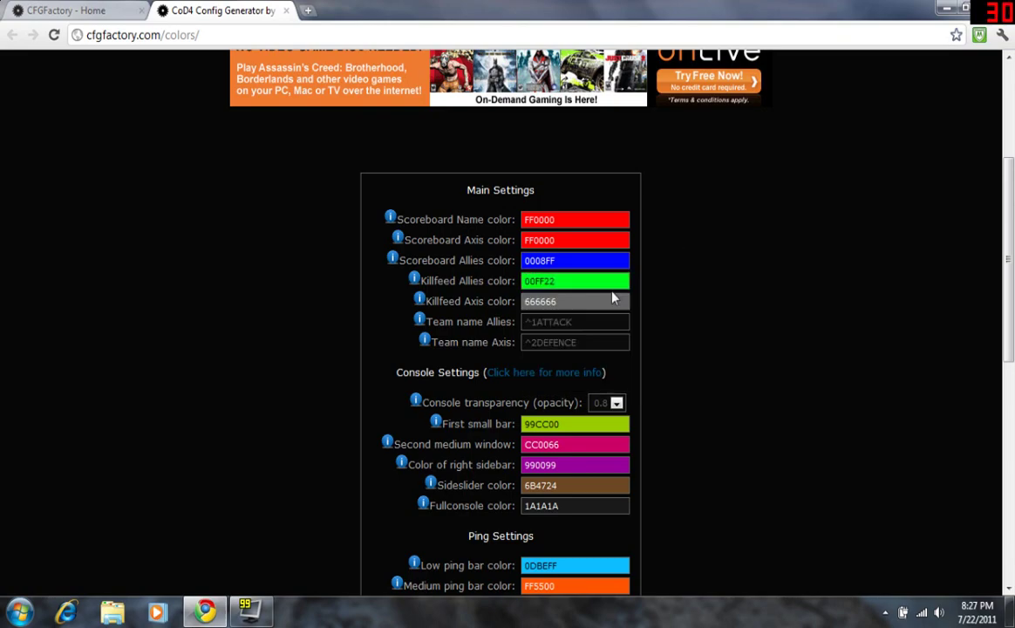
click(576, 301)
click(595, 321)
click(663, 272)
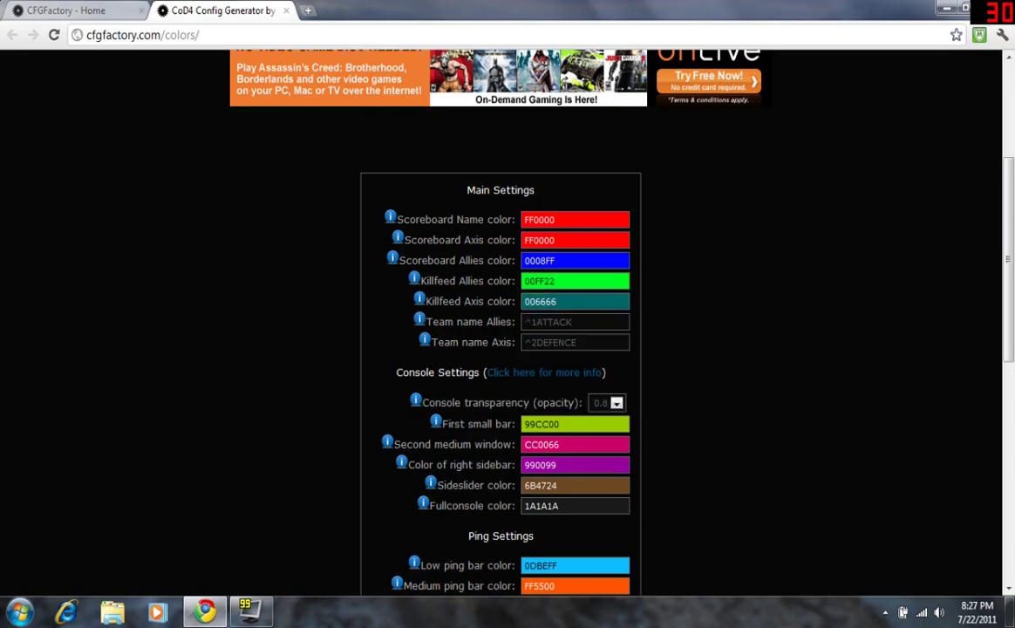
click(576, 301)
drag(682, 375, 668, 309)
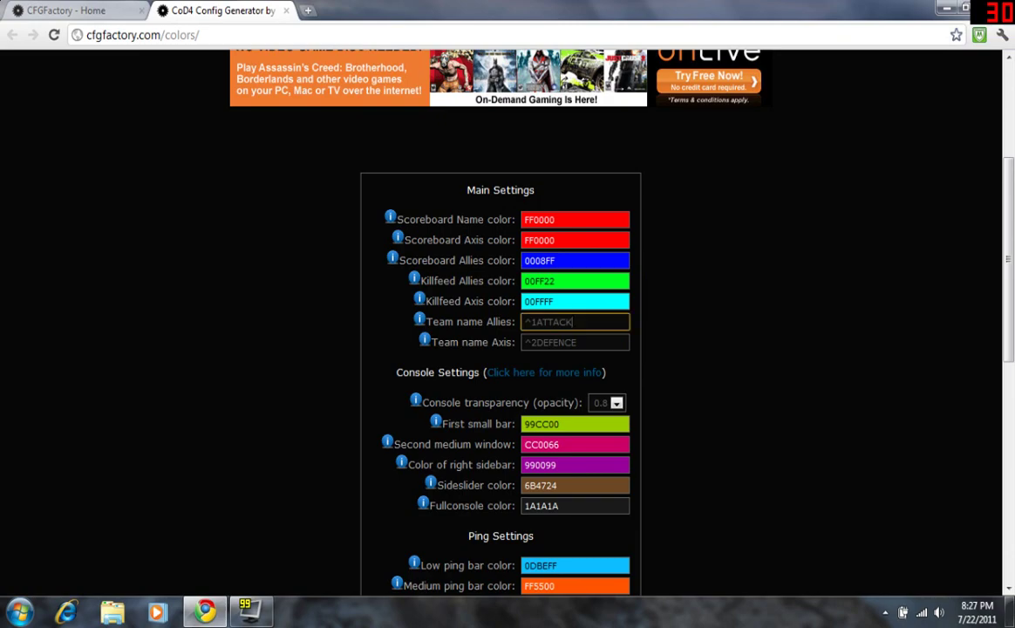
Rename the Allies team to ^4ATTACKERS and the Axis team to ^3DEFENDERS
drag(572, 322, 543, 322)
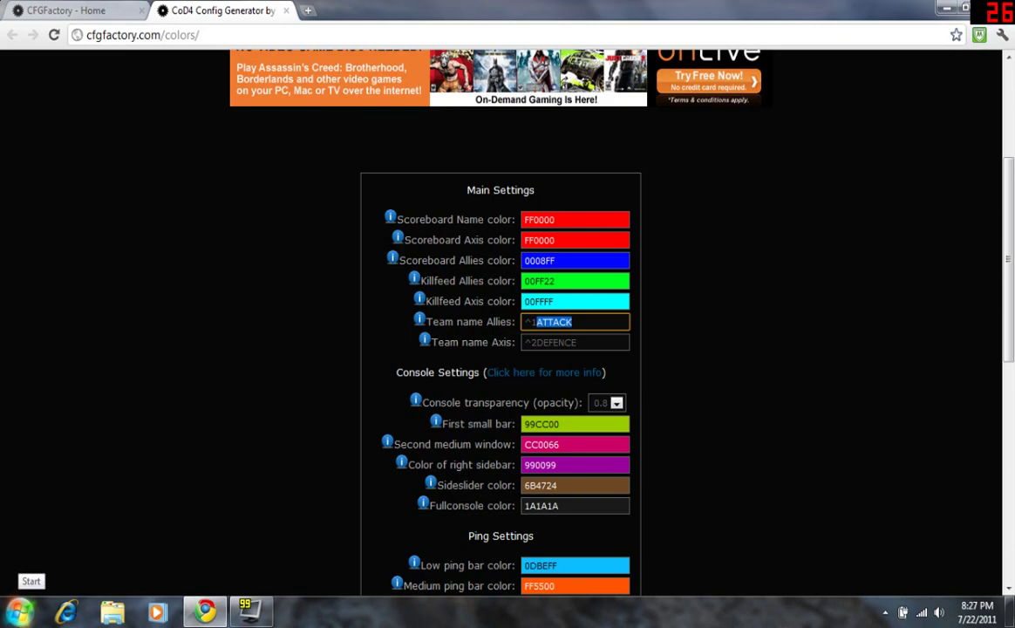
text(ATTACKERS)
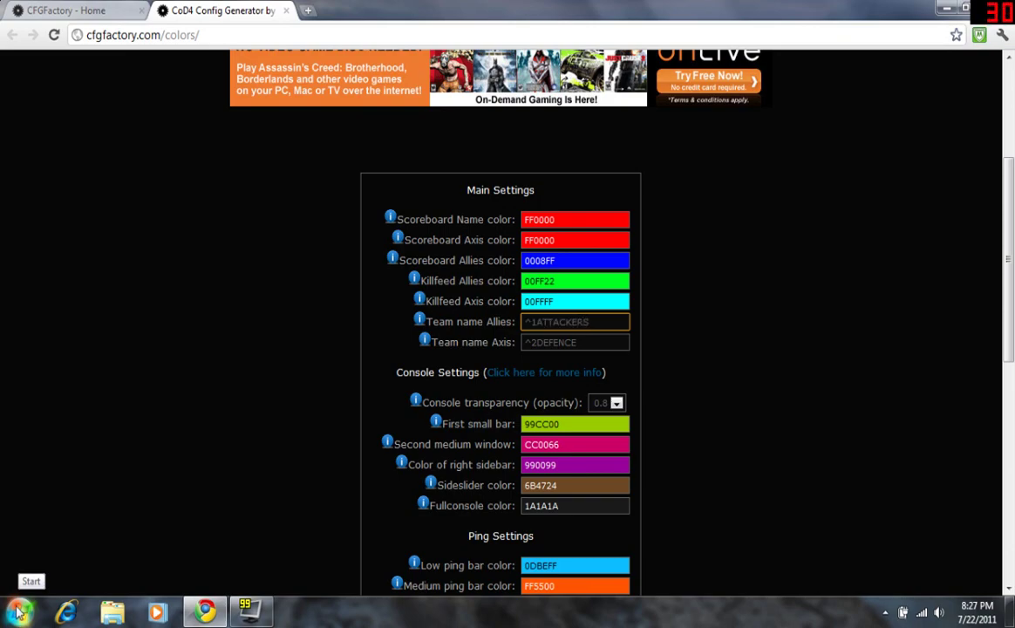
key(Tab)
text(^2DEFENDER)
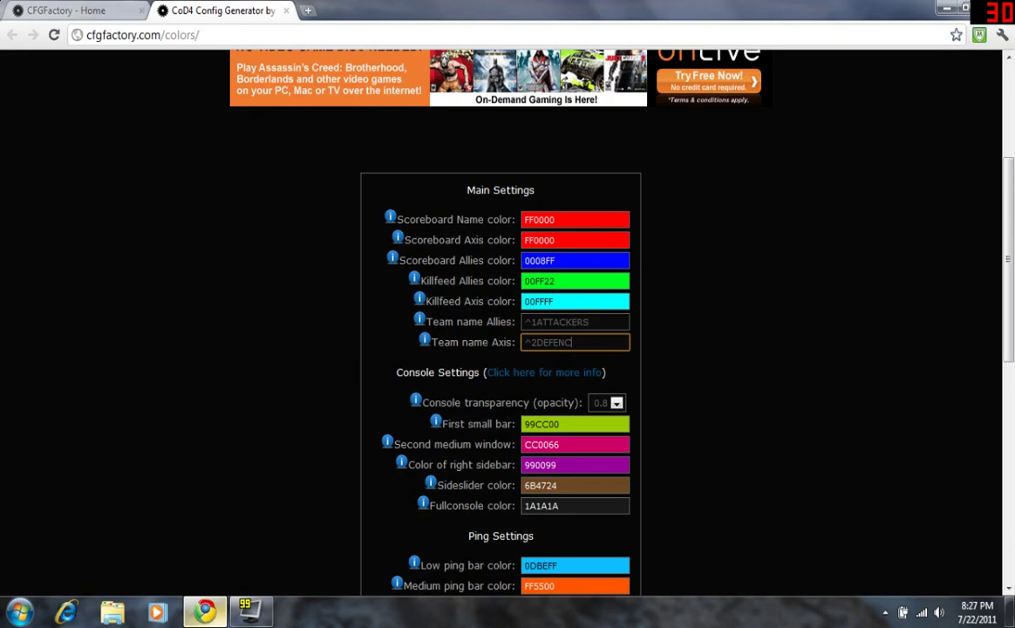
text(S)
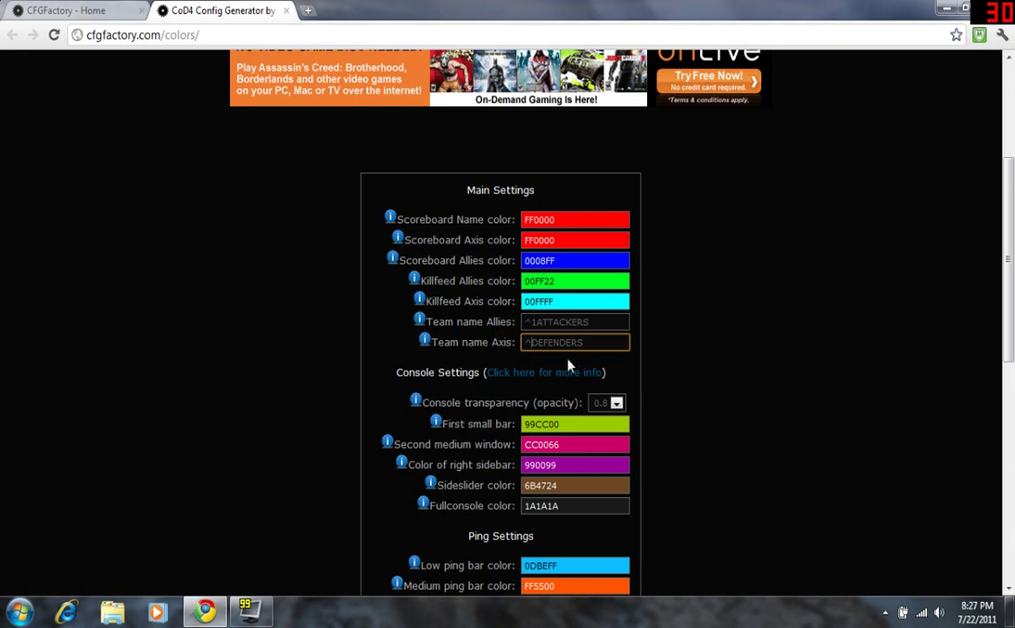
text(3)
click(531, 322)
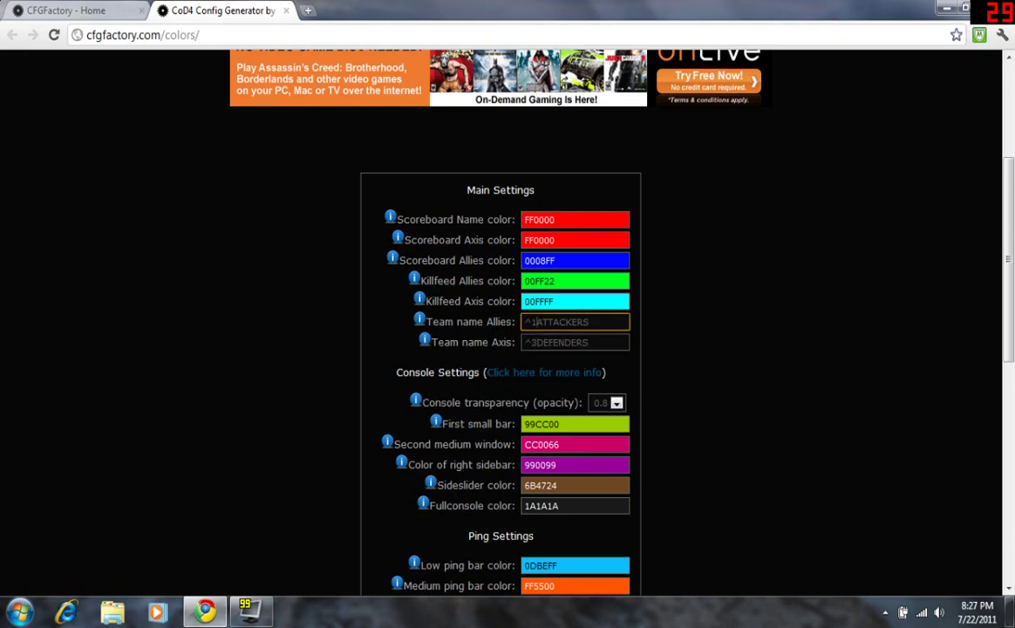
key(BackSpace)
text(4)
scroll(663, 340, down, 4)
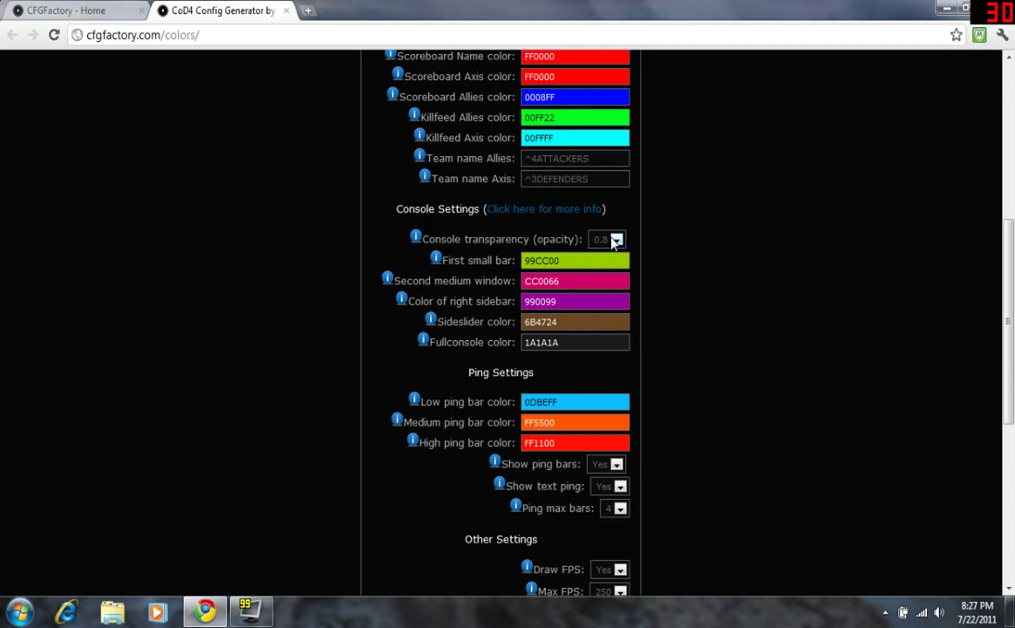
Set the First small bar colour to CC0000 and the Second medium window to 990000
click(558, 260)
text(CC0000)
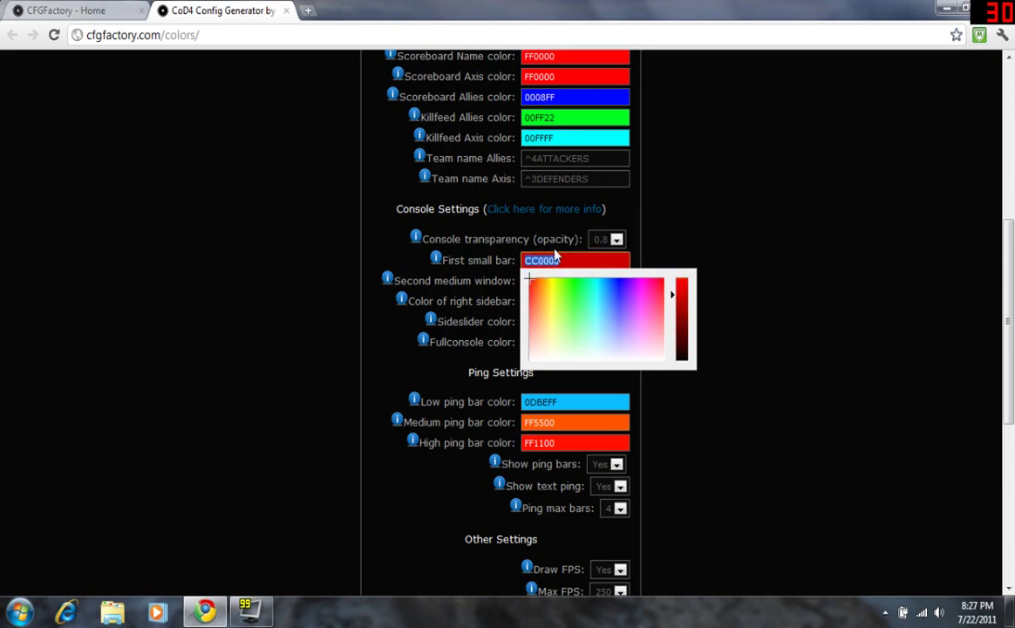
key(Return)
click(571, 281)
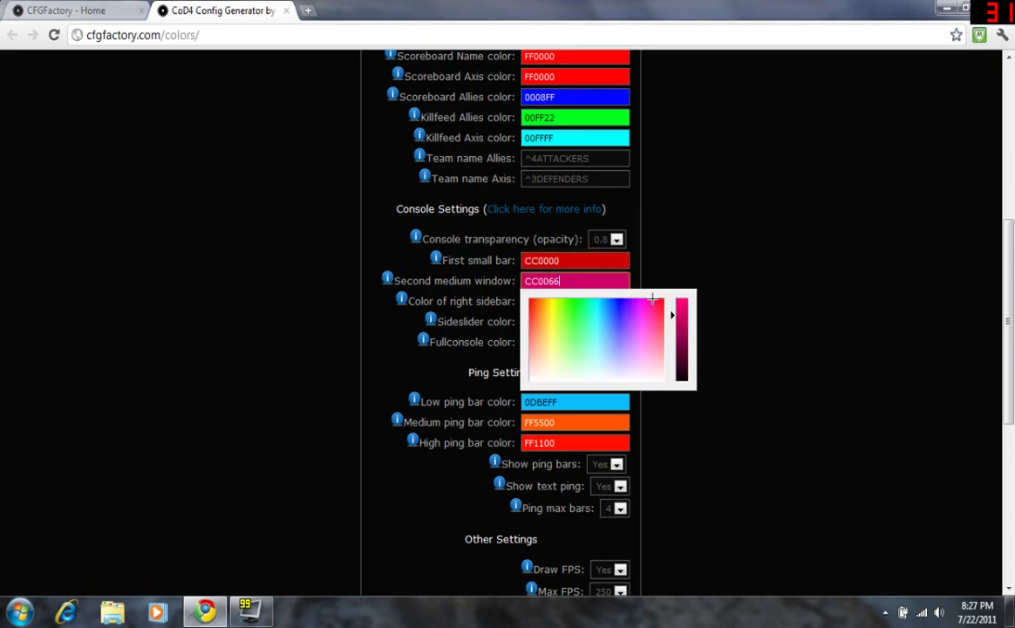
drag(652, 299, 529, 298)
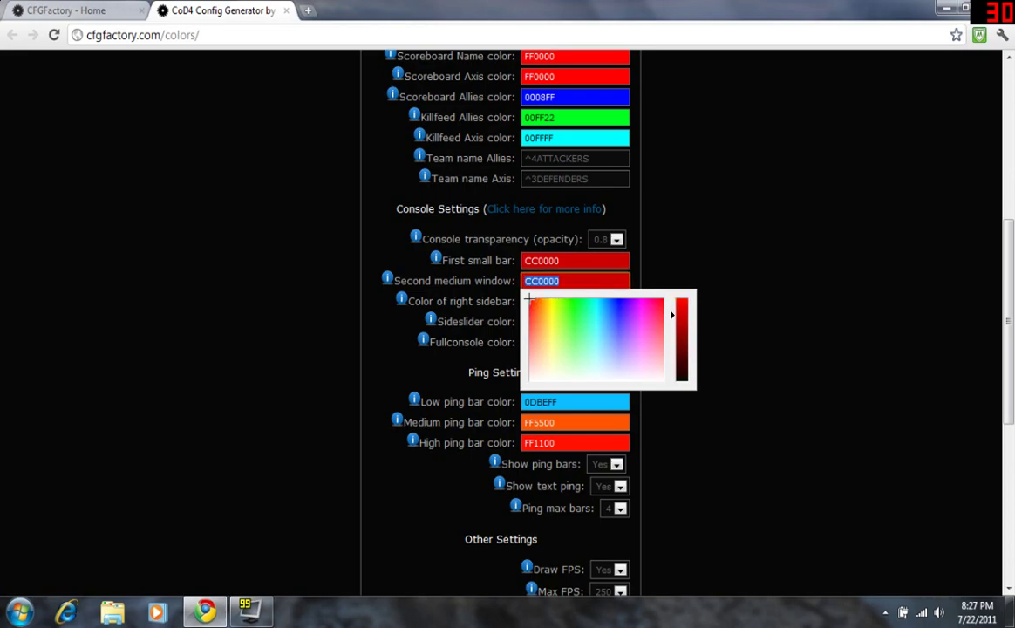
mouse_move(682, 315)
mouse_down()
mouse_move(682, 361)
mouse_move(682, 332)
mouse_up()
click(635, 307)
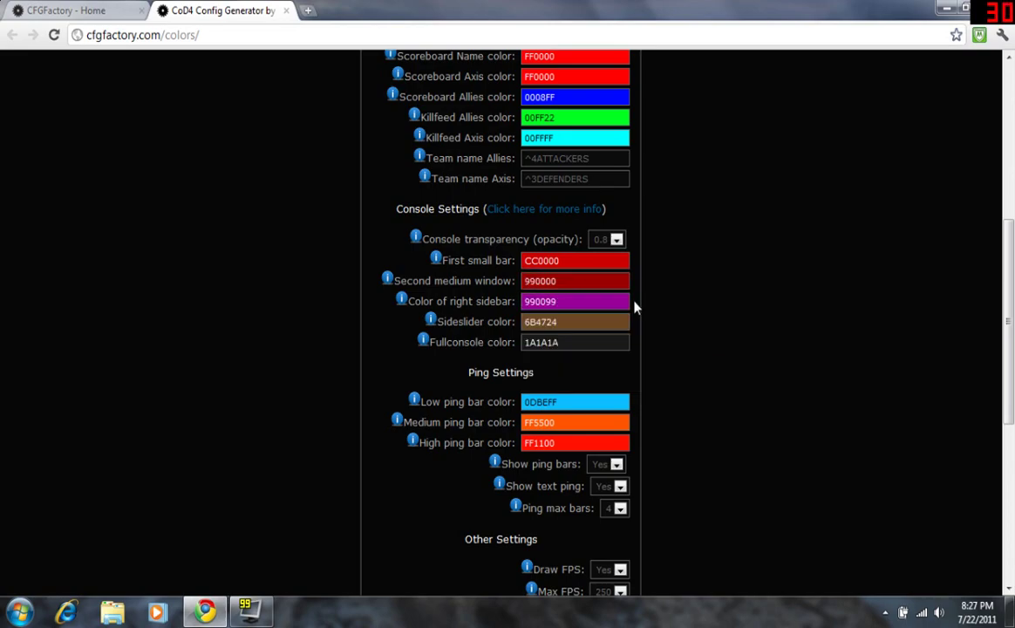
Set the right sidebar colour to near-black red 1F0000
click(610, 302)
mouse_move(641, 320)
mouse_down()
mouse_move(529, 341)
mouse_move(529, 318)
mouse_up()
click(673, 271)
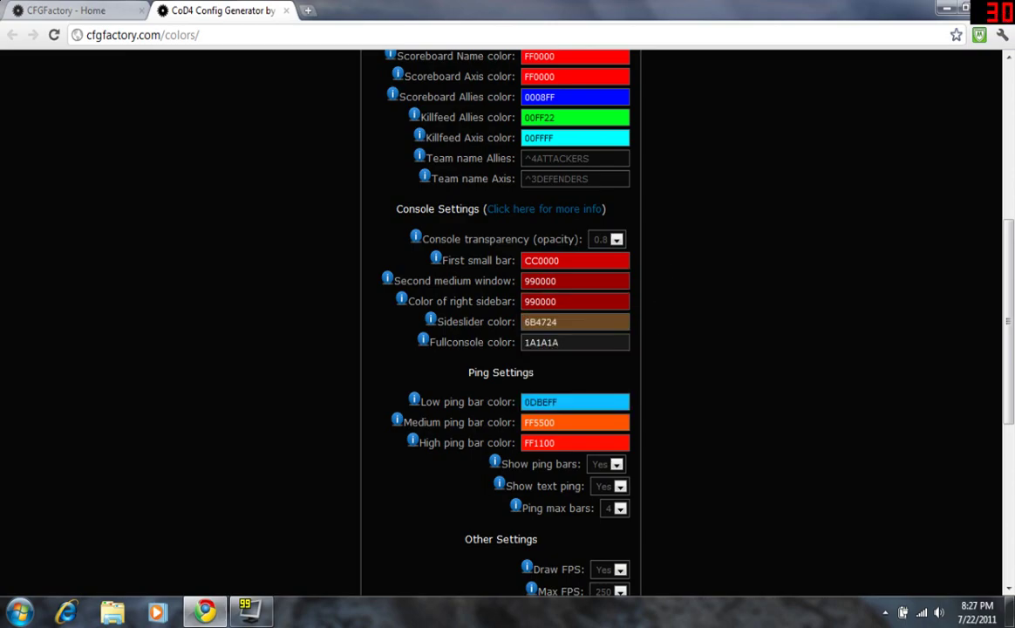
click(574, 301)
drag(677, 344, 676, 391)
click(671, 347)
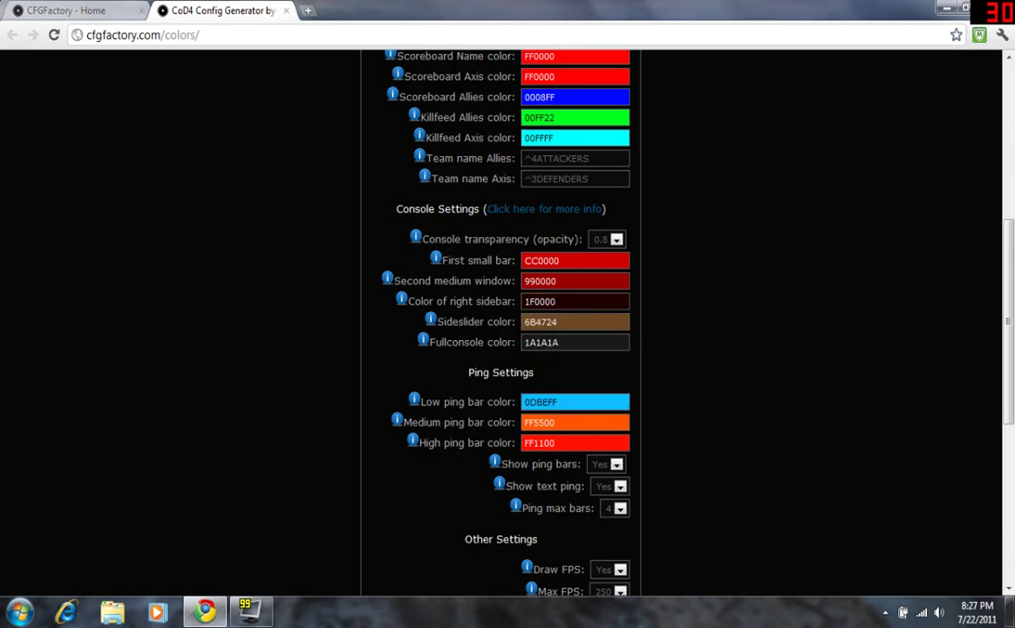
Set the Sideslider colour to 6B0707 and the Fullconsole colour to pure red FF0000
click(542, 321)
click(529, 371)
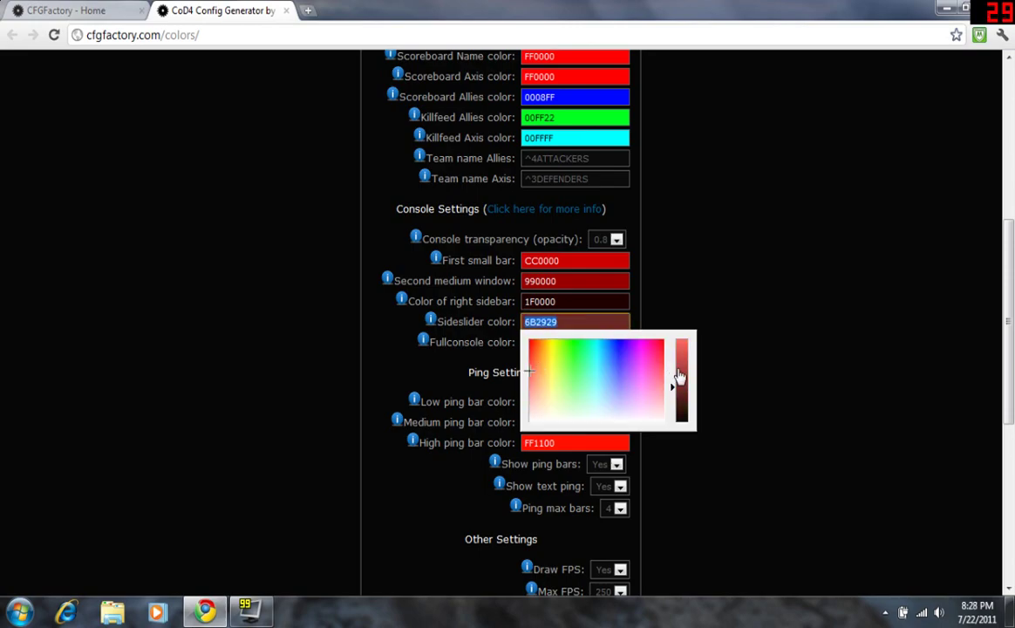
click(529, 346)
click(701, 336)
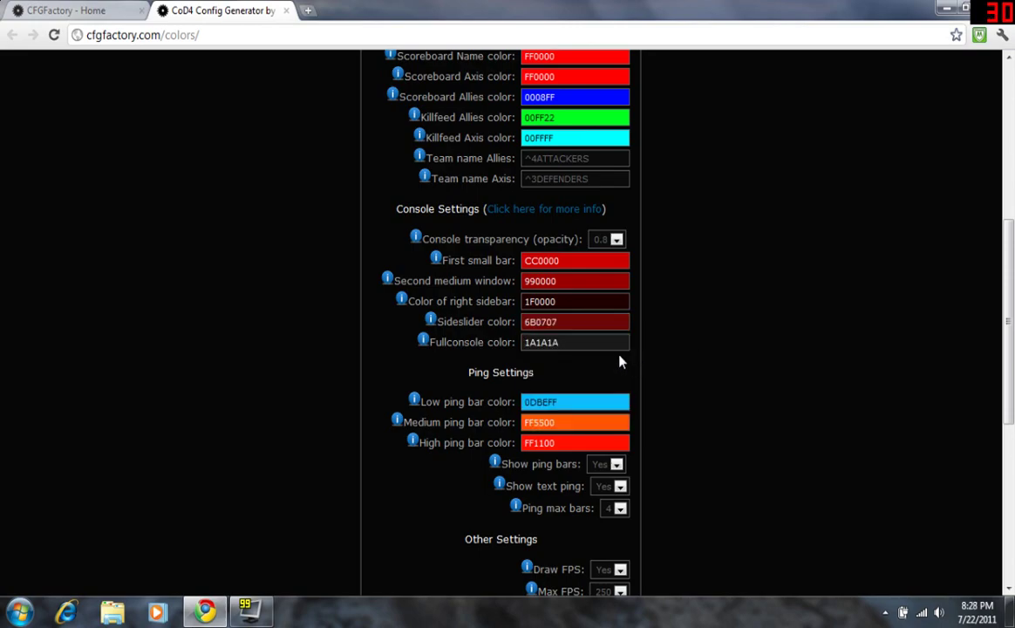
click(602, 342)
click(529, 371)
click(528, 360)
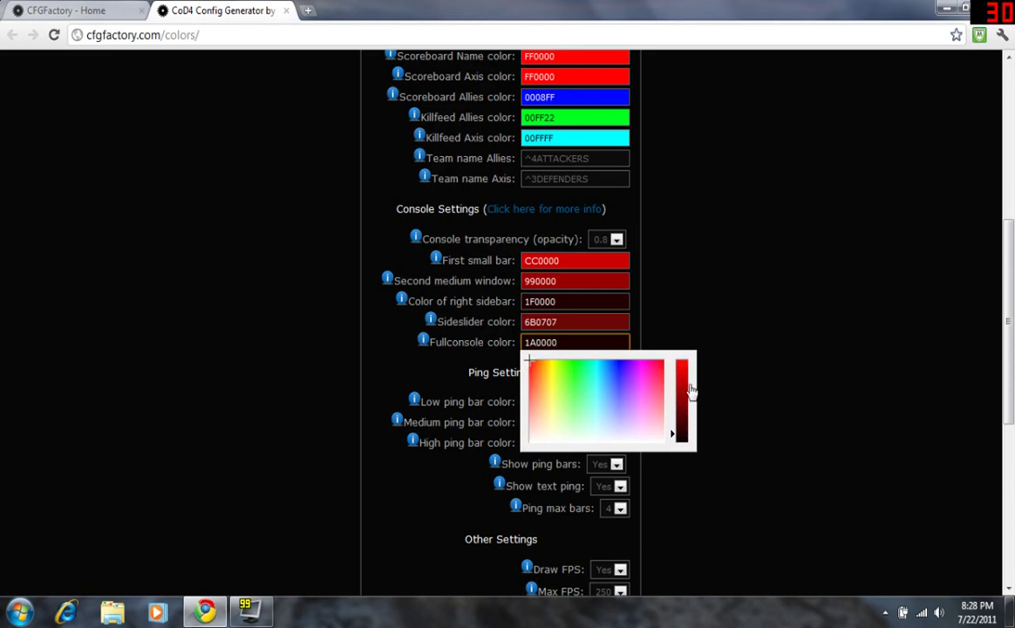
drag(681, 433, 681, 359)
click(698, 339)
scroll(586, 374, down, 2)
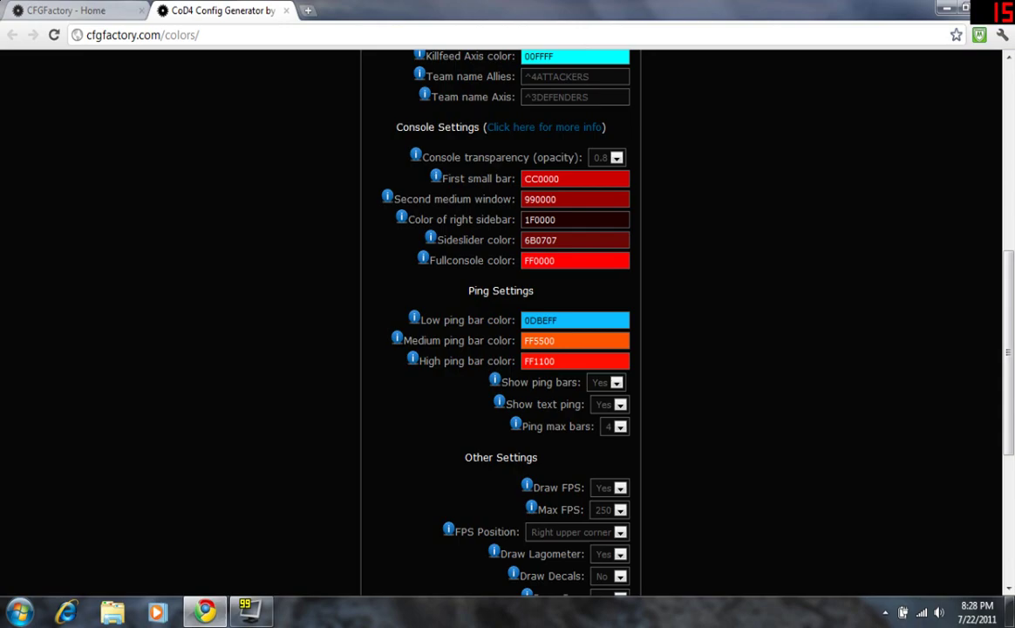
Set the low, medium and high ping bar colours to cyans 00F7FF, 00FFE5 and 00FFCC
click(575, 320)
click(594, 338)
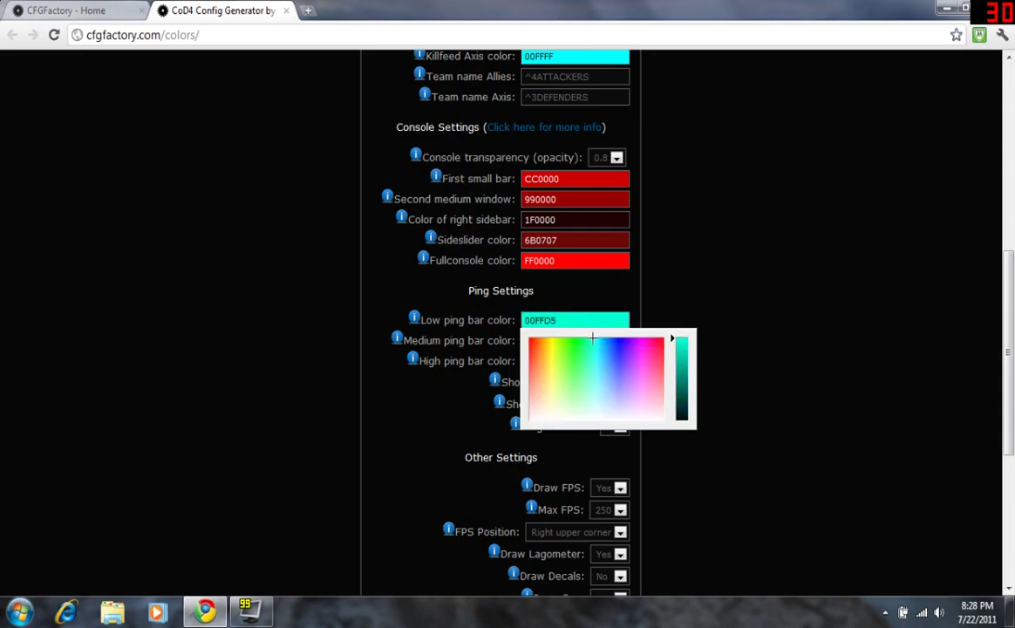
click(598, 338)
click(523, 296)
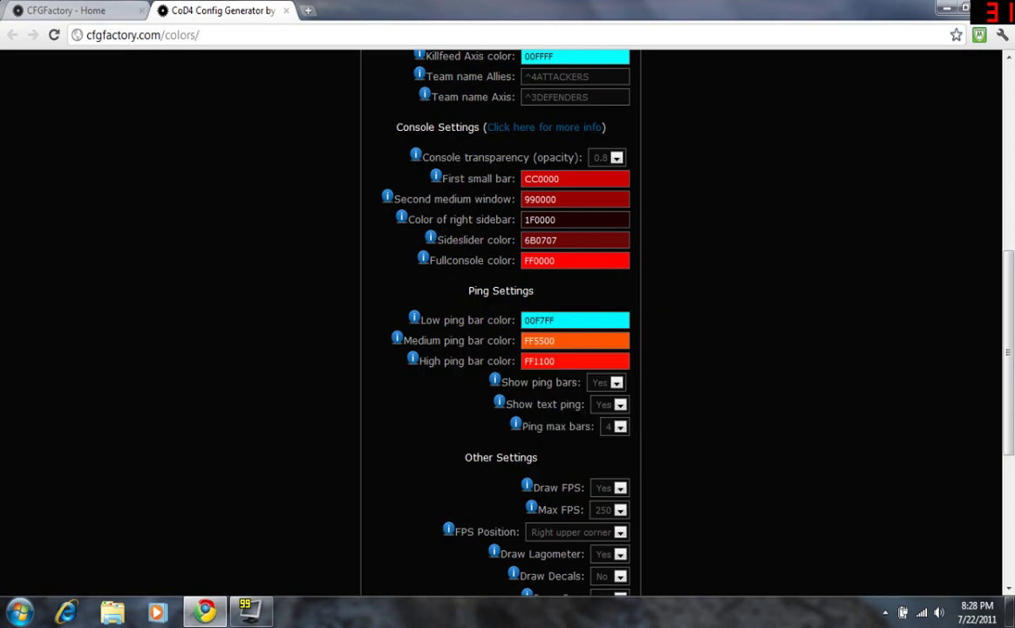
click(576, 340)
click(594, 355)
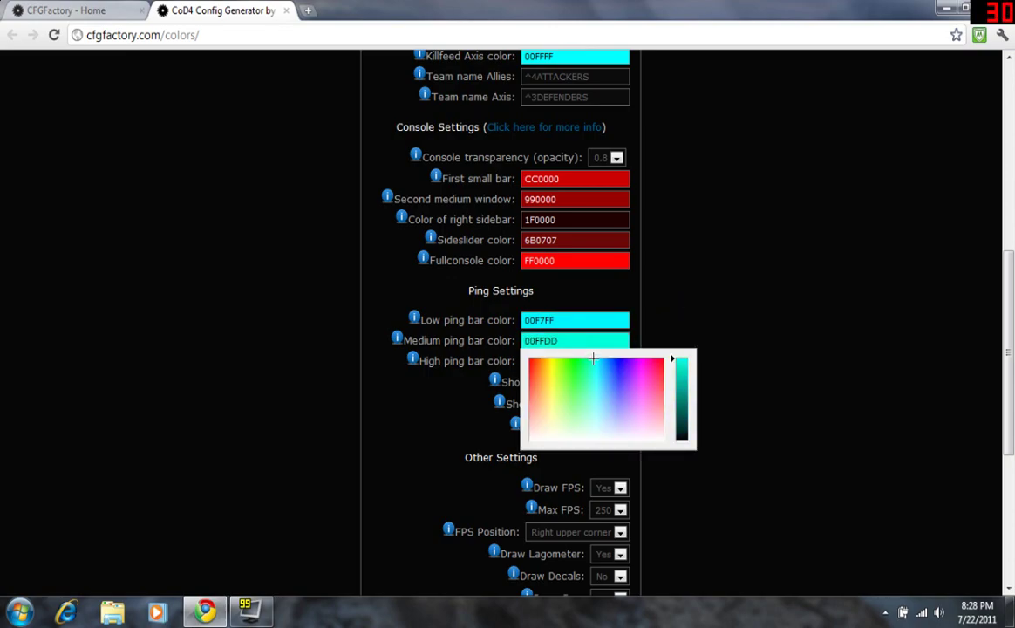
click(504, 309)
click(576, 361)
click(594, 377)
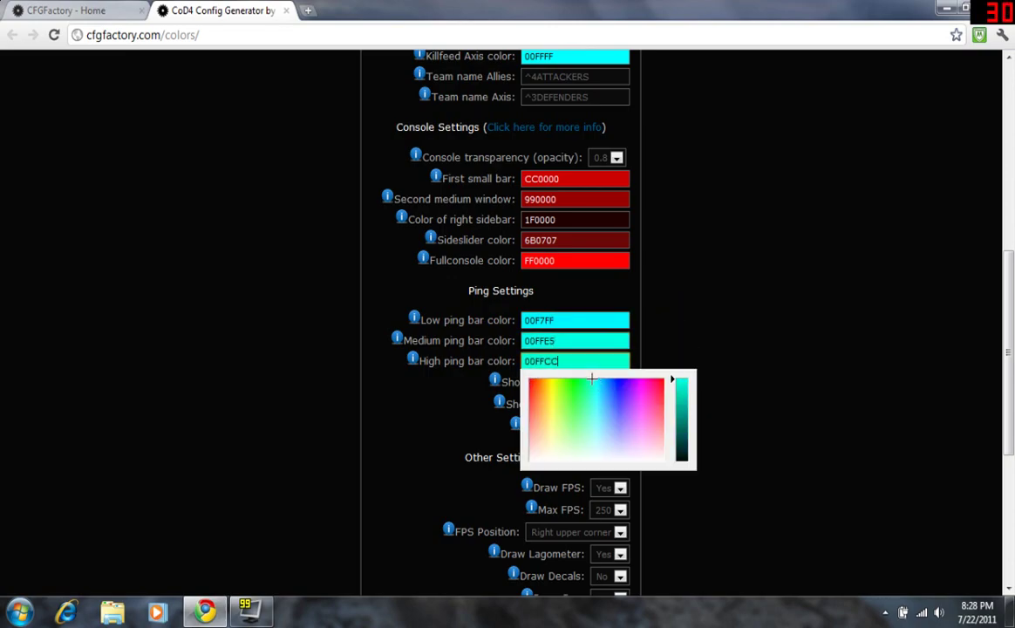
click(505, 331)
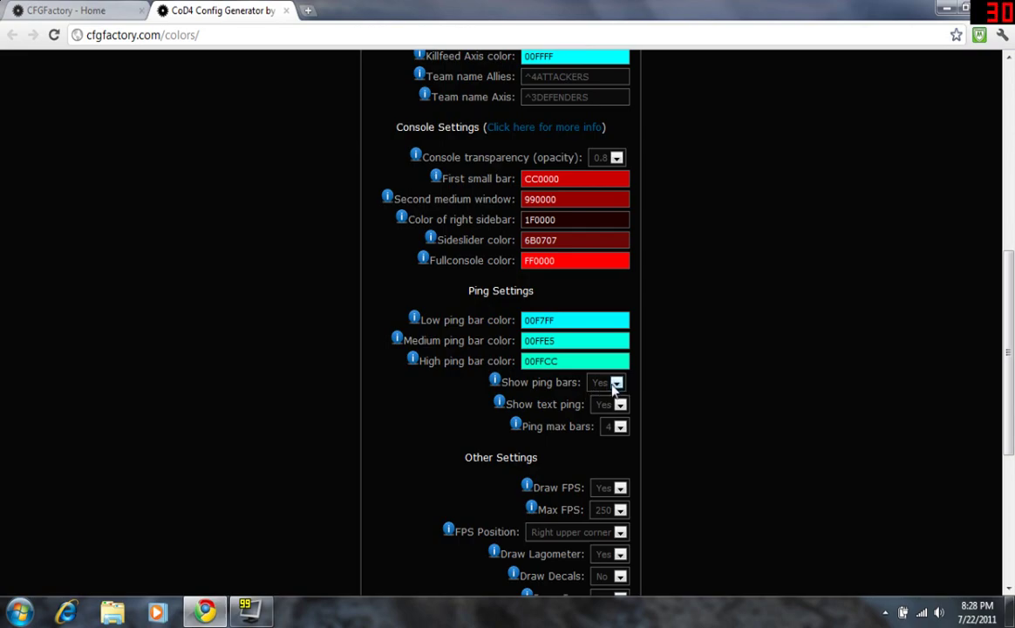
Keep ping bars shown, Show text ping at Yes and Ping max bars at 4
click(616, 382)
click(621, 407)
click(617, 430)
click(615, 404)
click(616, 430)
click(622, 430)
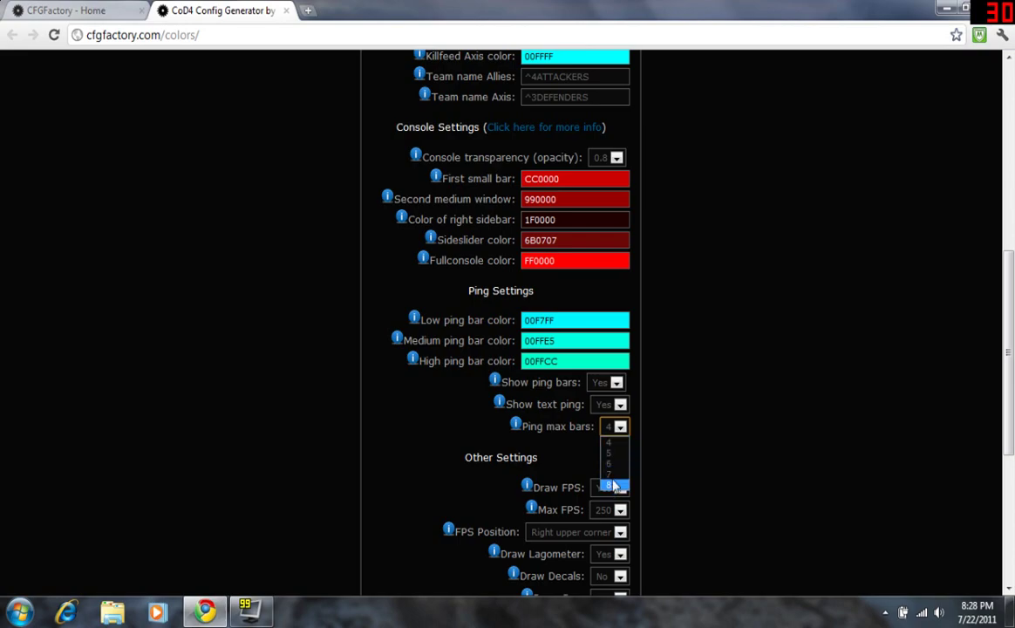
click(613, 444)
scroll(639, 440, down, 3)
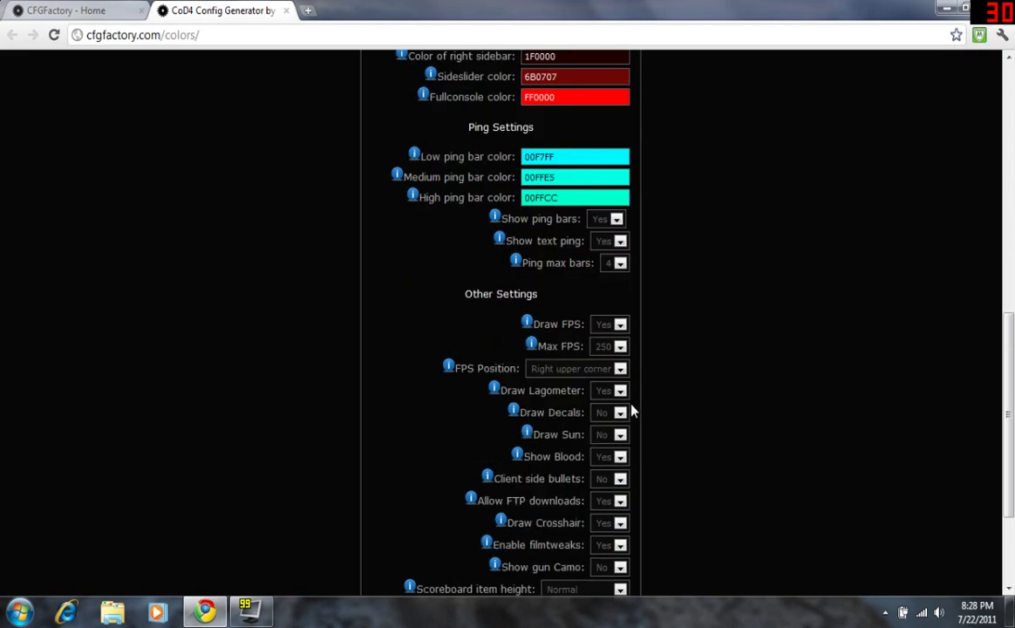
click(619, 327)
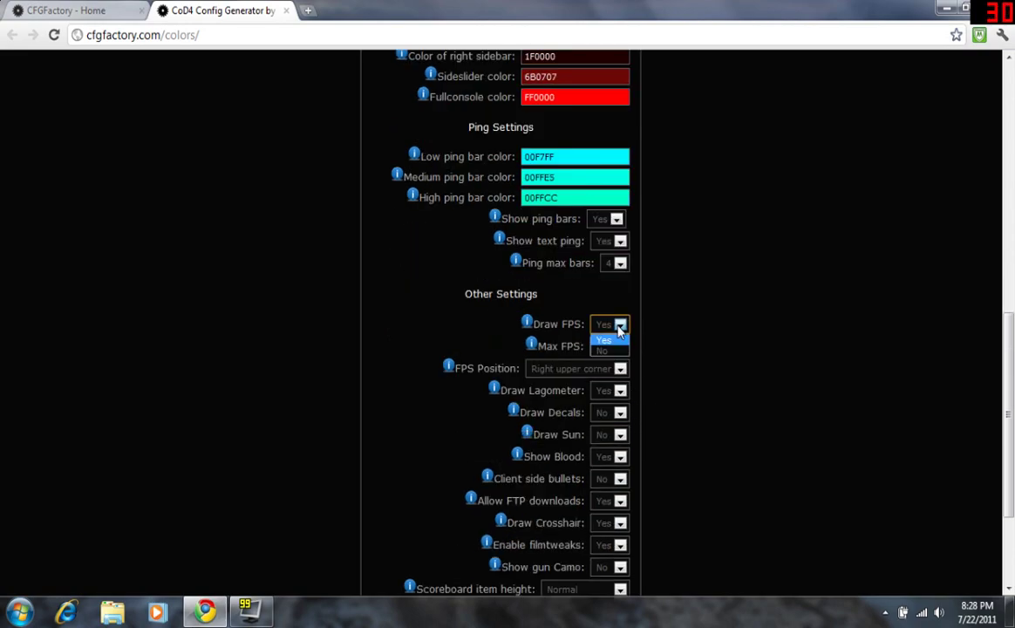
click(621, 348)
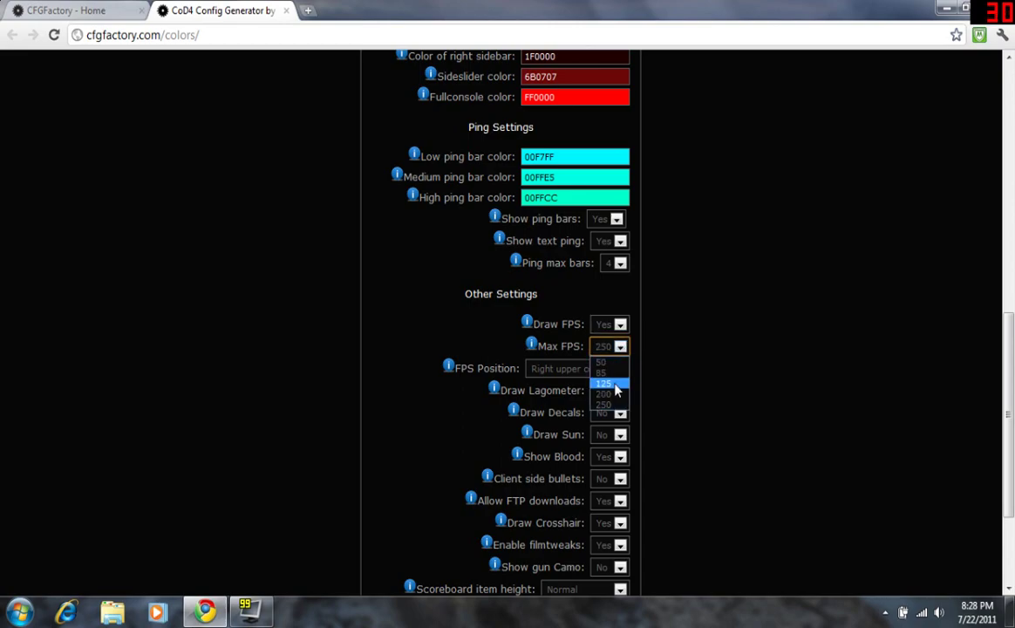
click(606, 403)
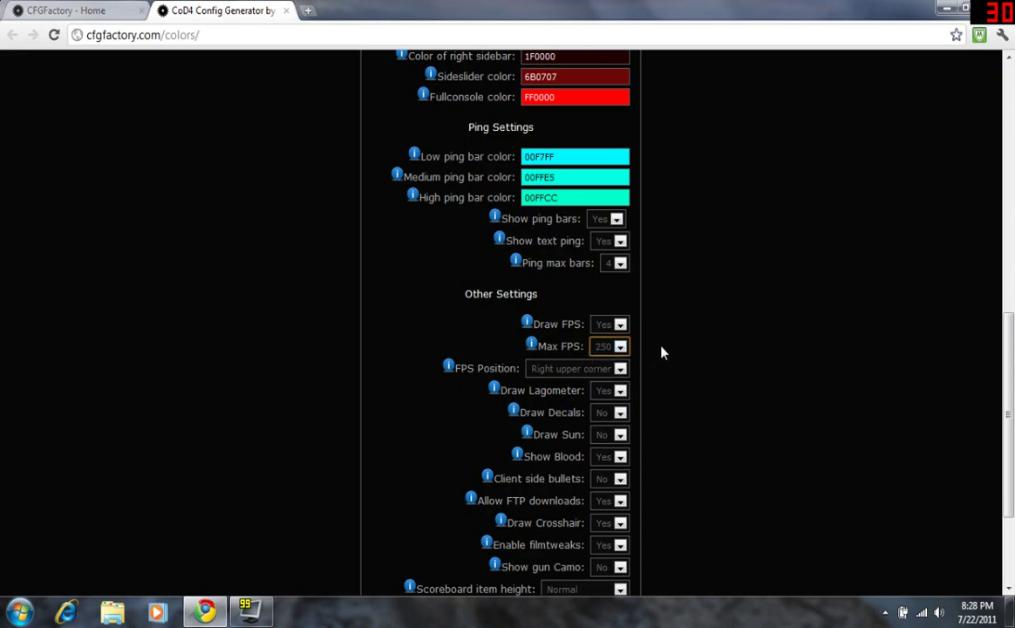
click(620, 369)
click(620, 369)
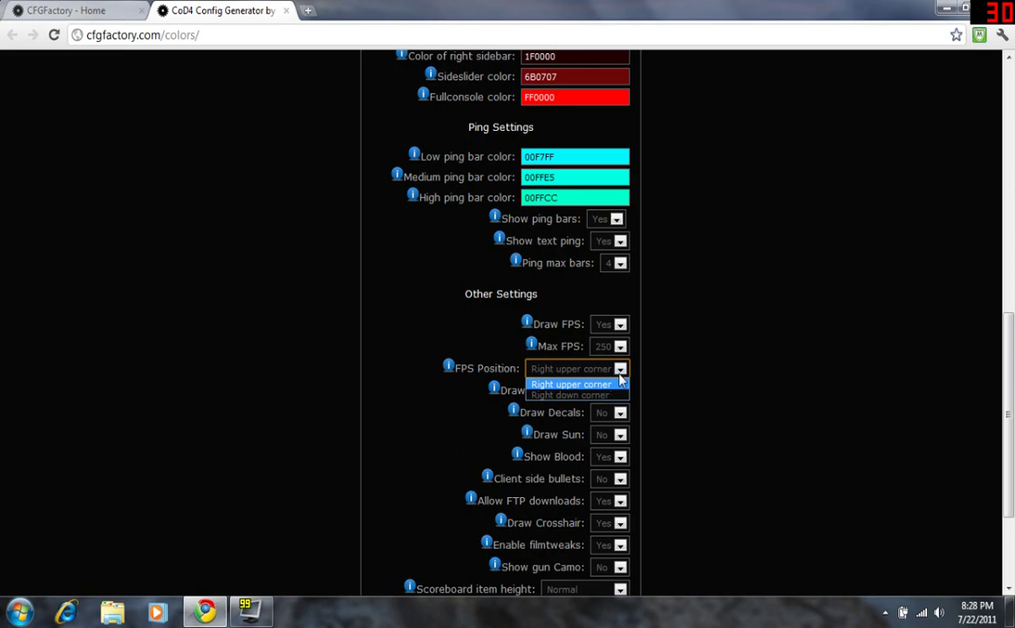
click(641, 379)
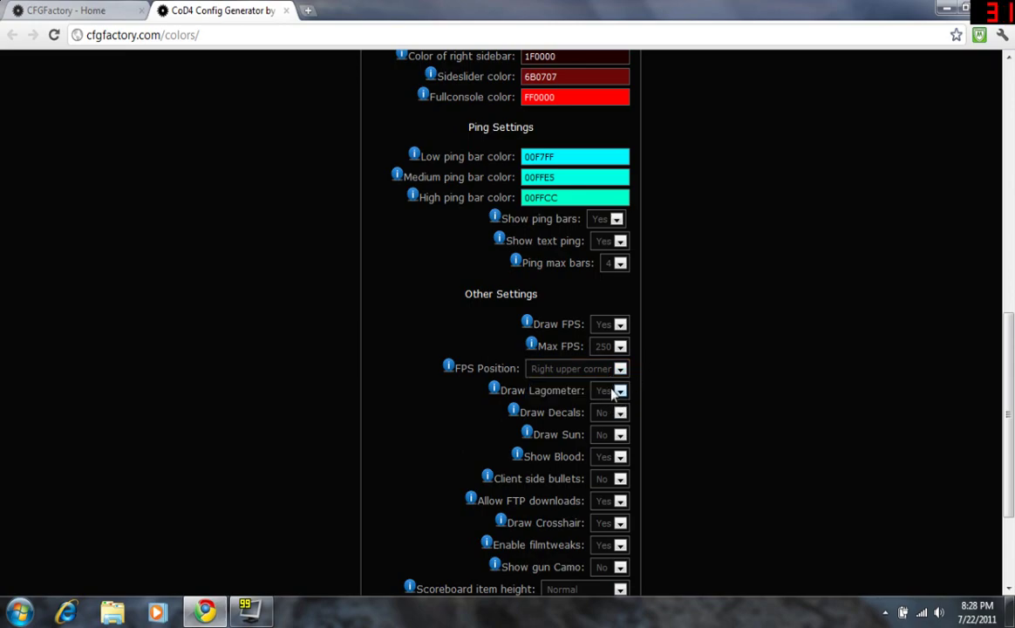
click(612, 416)
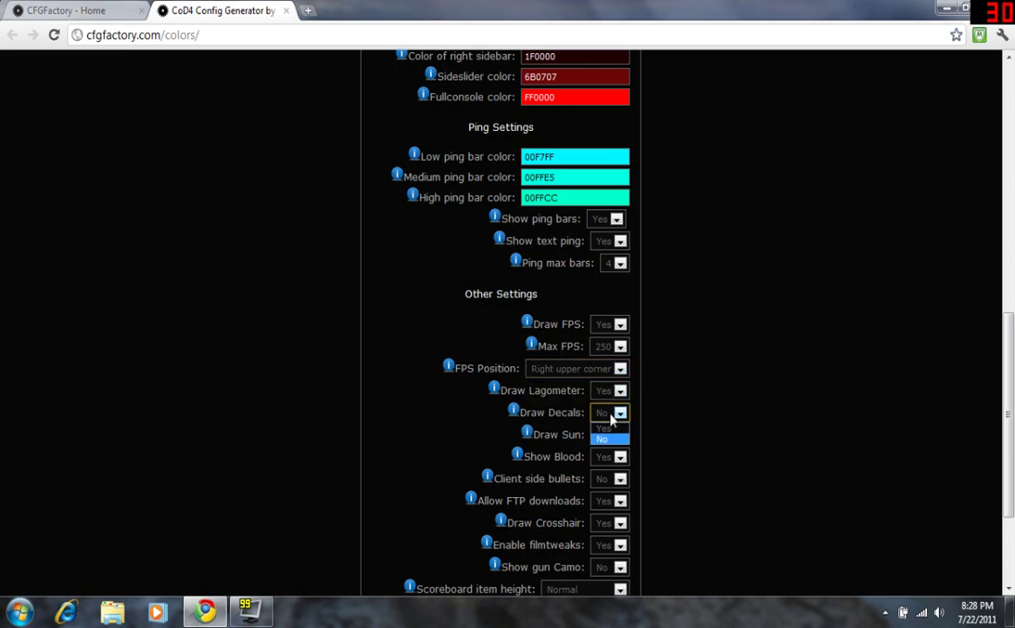
click(602, 420)
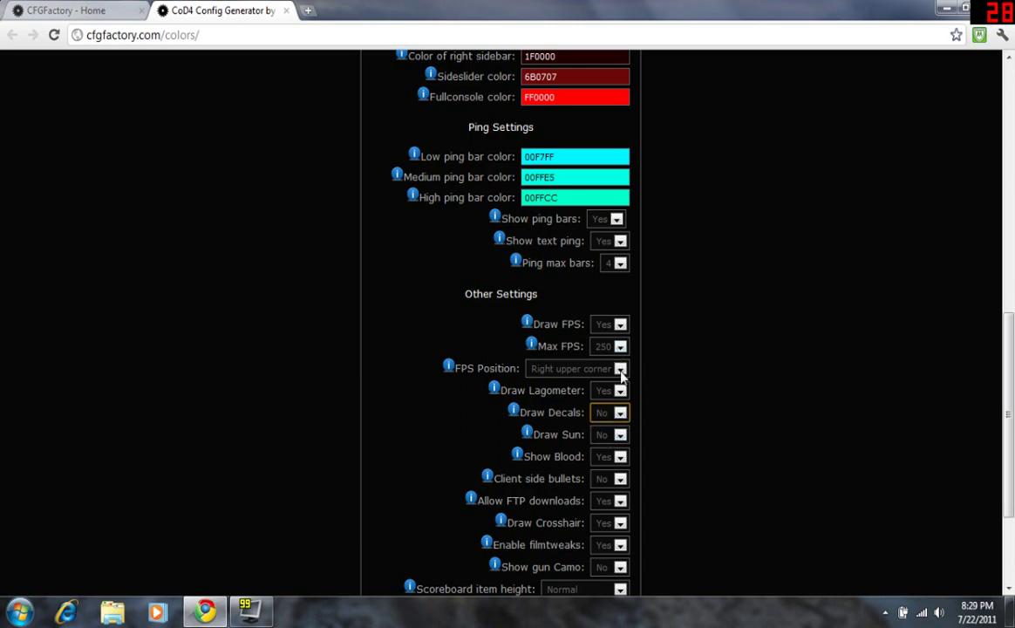
click(619, 436)
click(608, 458)
click(607, 474)
click(600, 505)
click(615, 502)
click(608, 518)
click(619, 522)
click(657, 523)
scroll(630, 541, down, 1)
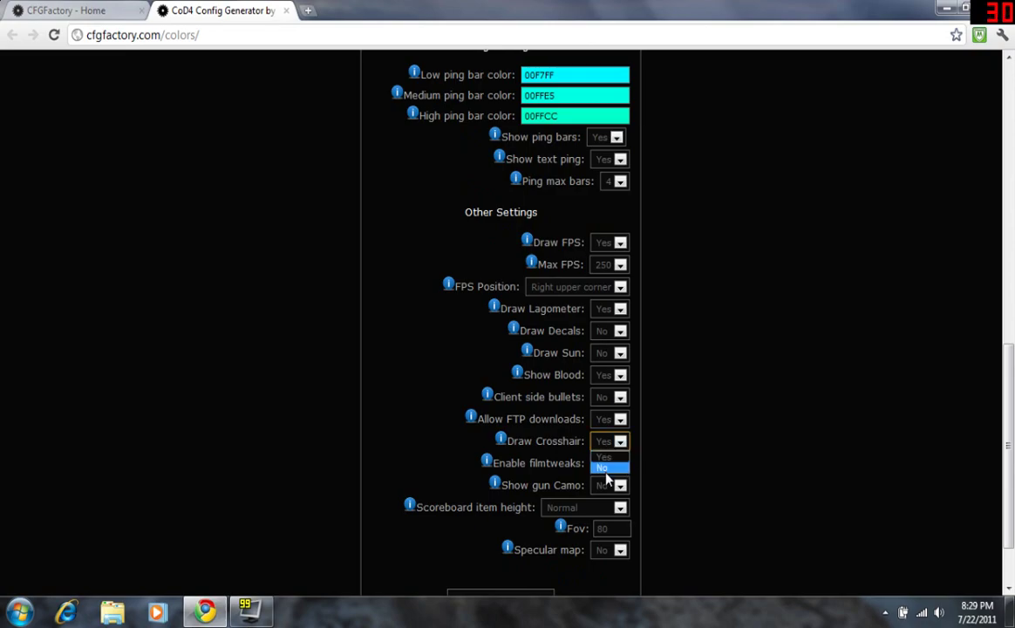
click(610, 456)
click(615, 465)
click(609, 480)
click(620, 487)
click(605, 514)
click(619, 508)
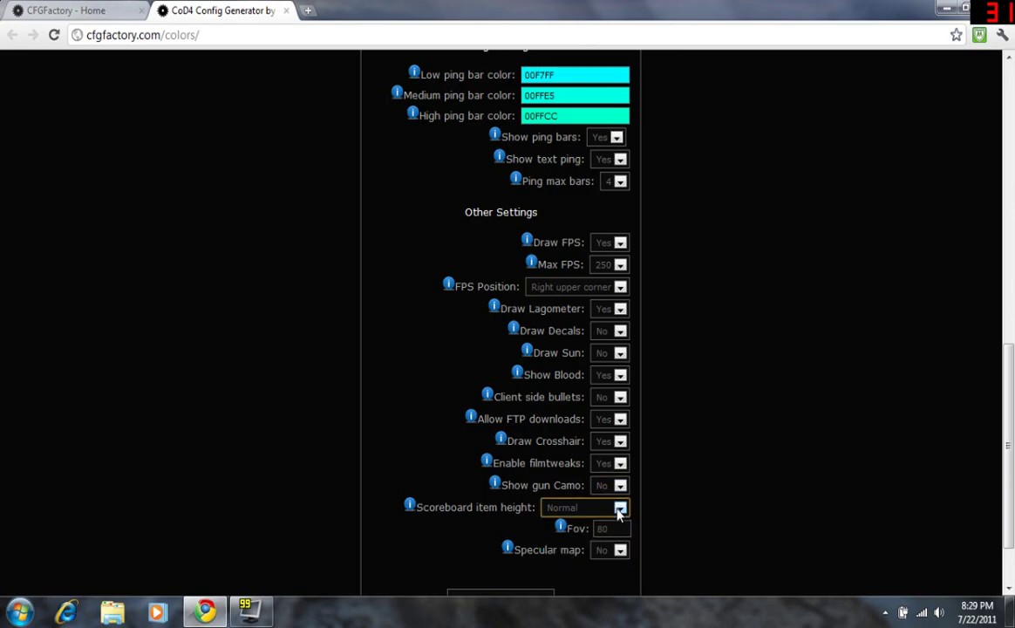
key(Tab)
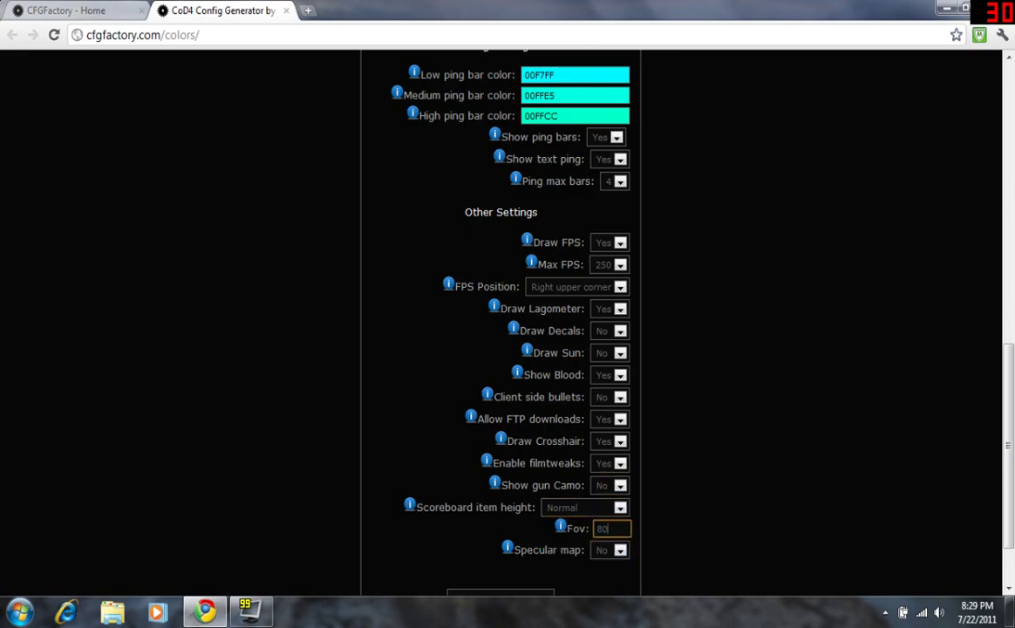
click(635, 519)
scroll(657, 515, down, 2)
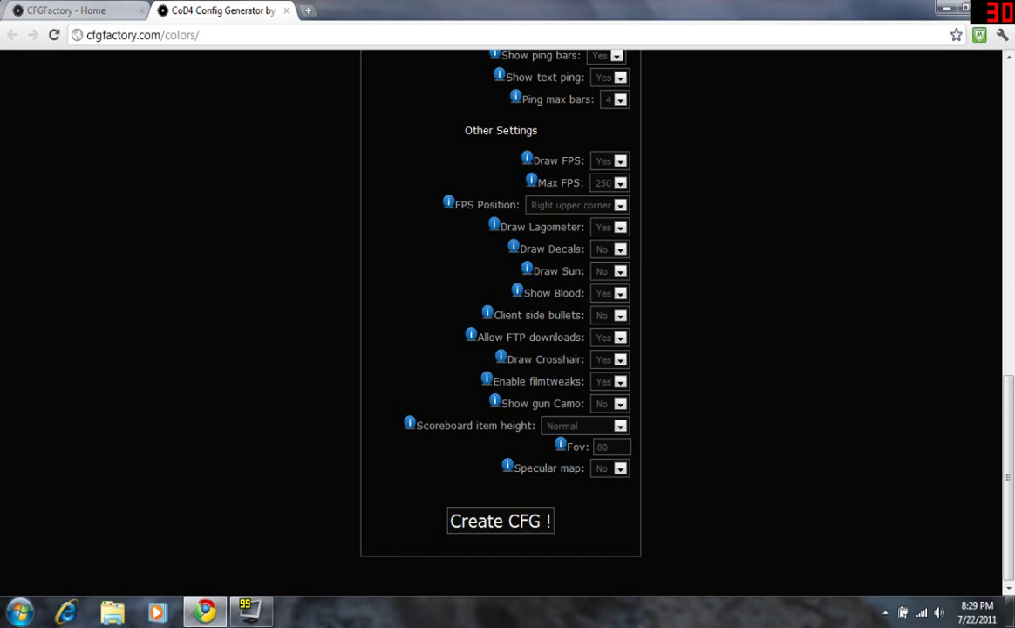
Review the Specular map dropdown choices
click(608, 471)
scroll(196, 406, up, 5)
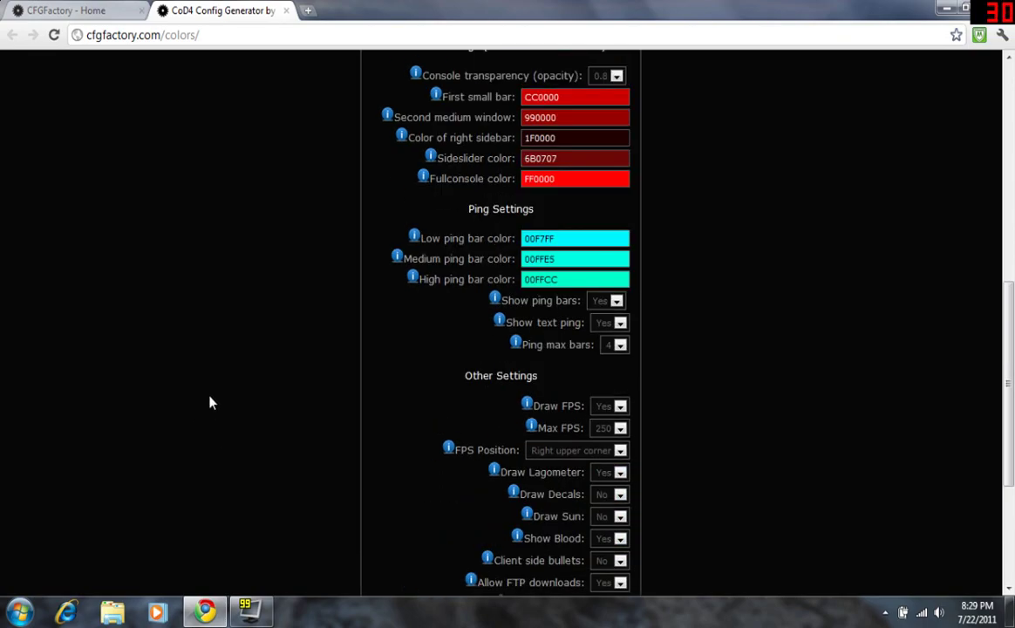
scroll(287, 414, down, 5)
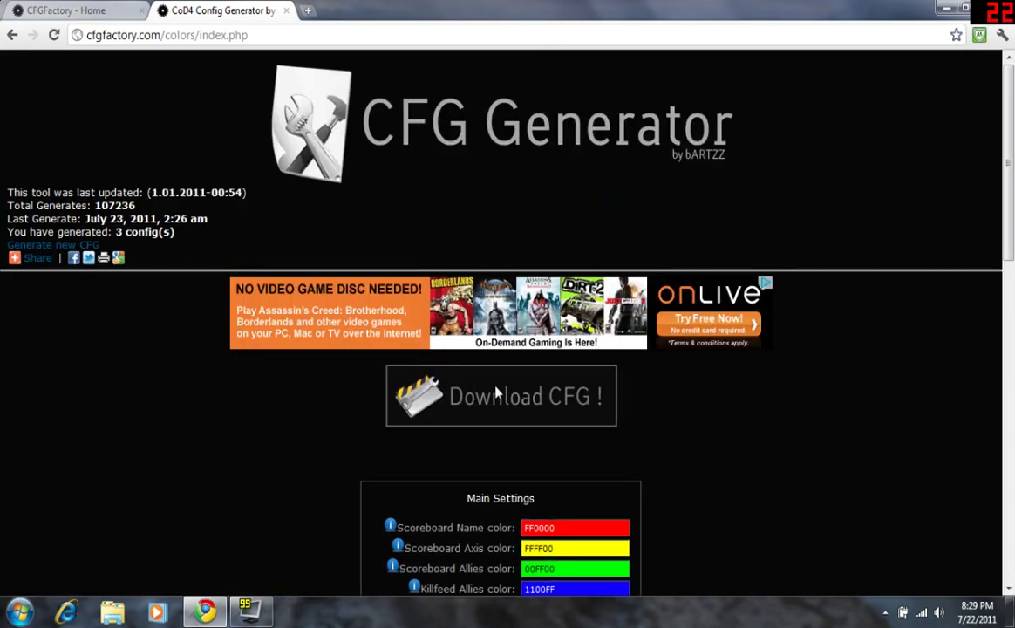
Reveal the generated config code, select all of it and copy it
click(523, 403)
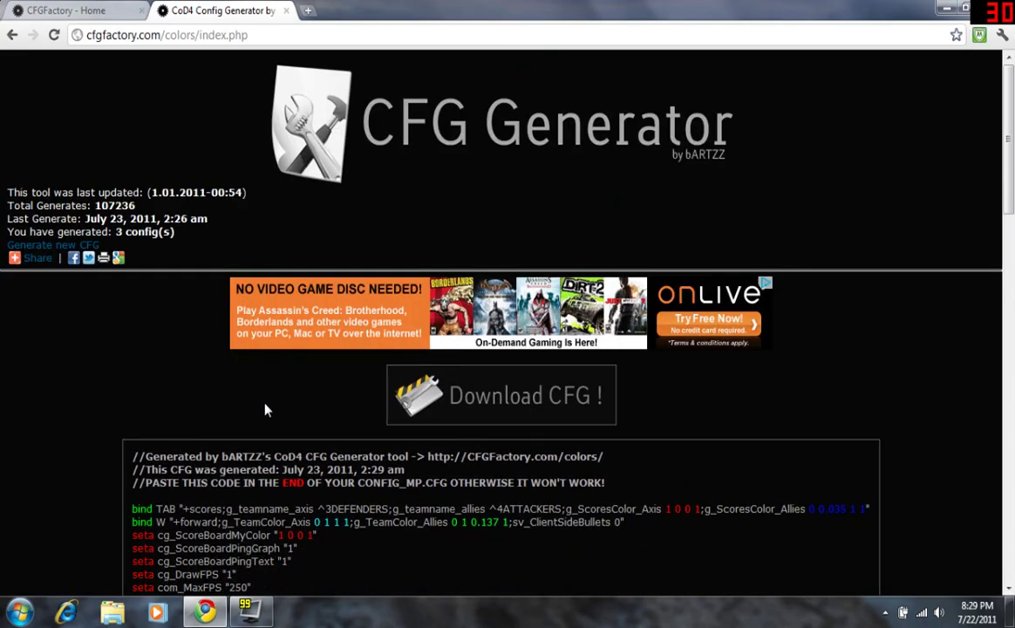
scroll(265, 410, down, 1)
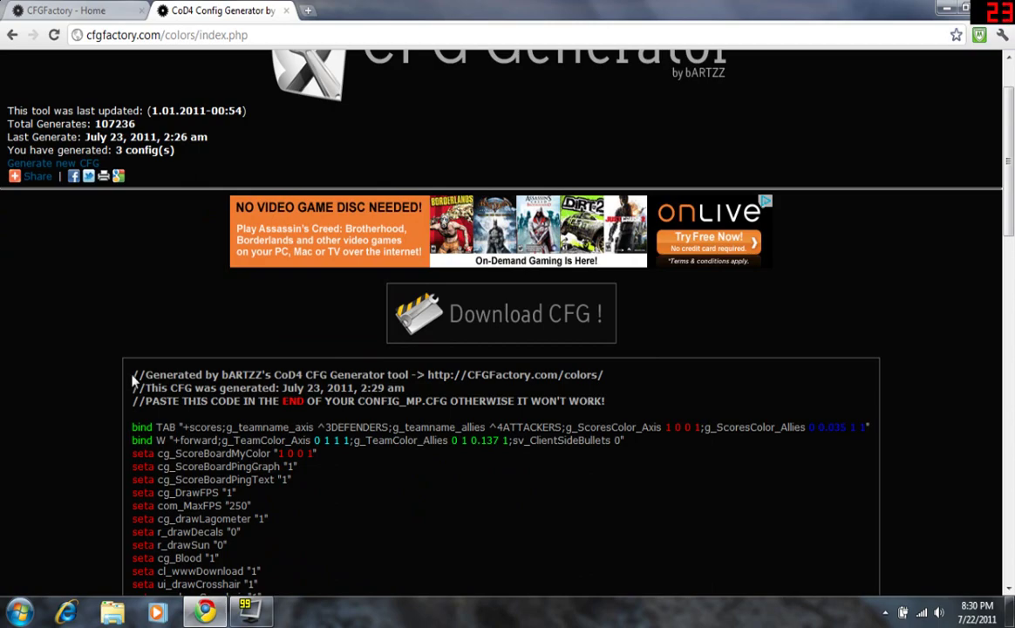
drag(133, 374, 334, 315)
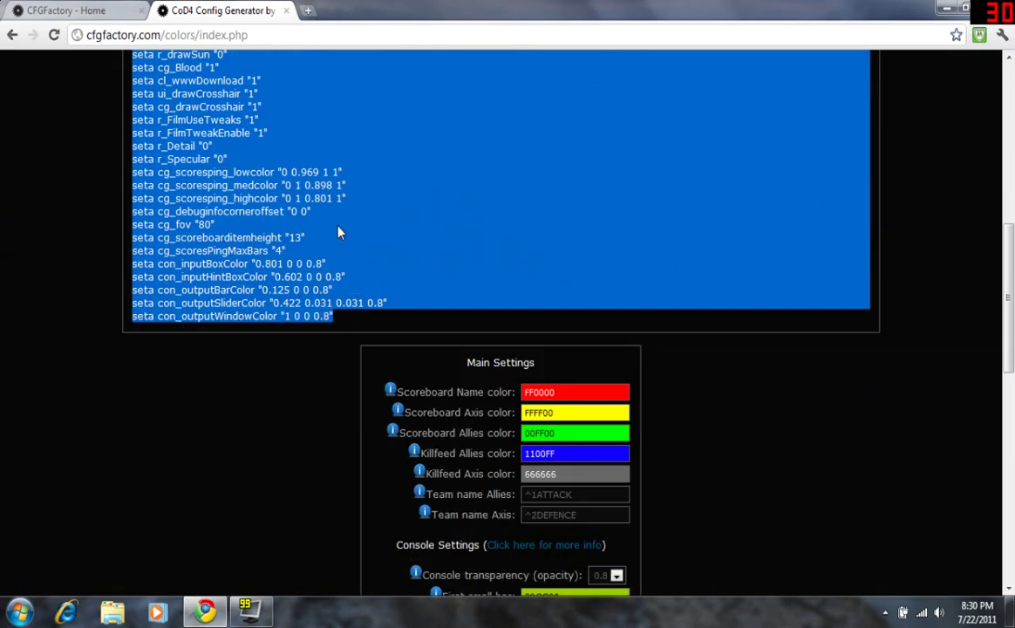
right_click(340, 232)
click(328, 216)
Switch to the desktop and create a new text document named 'config' there
key(super+d)
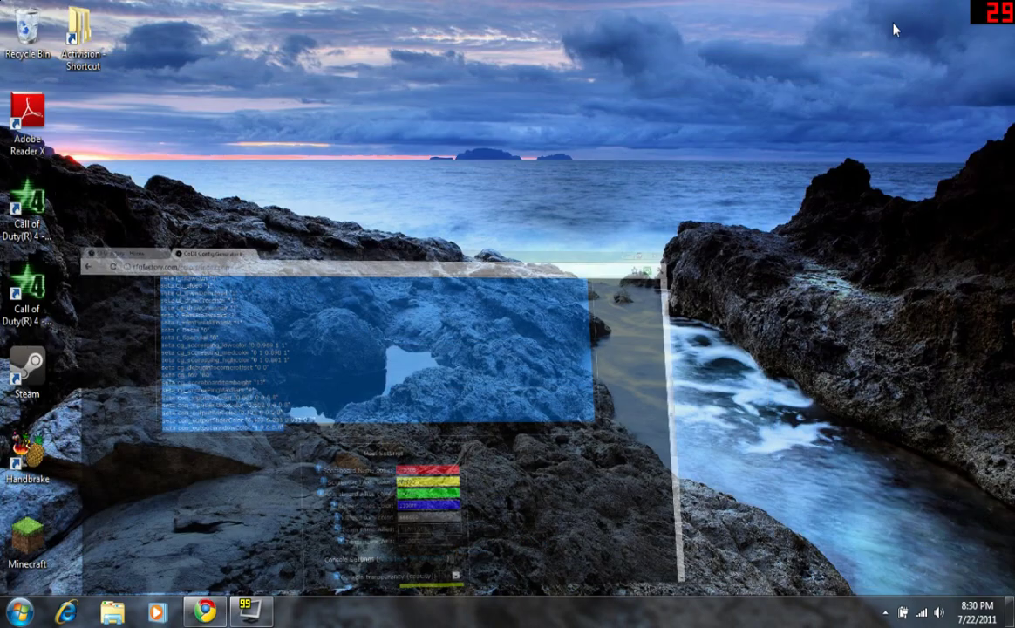
right_click(469, 176)
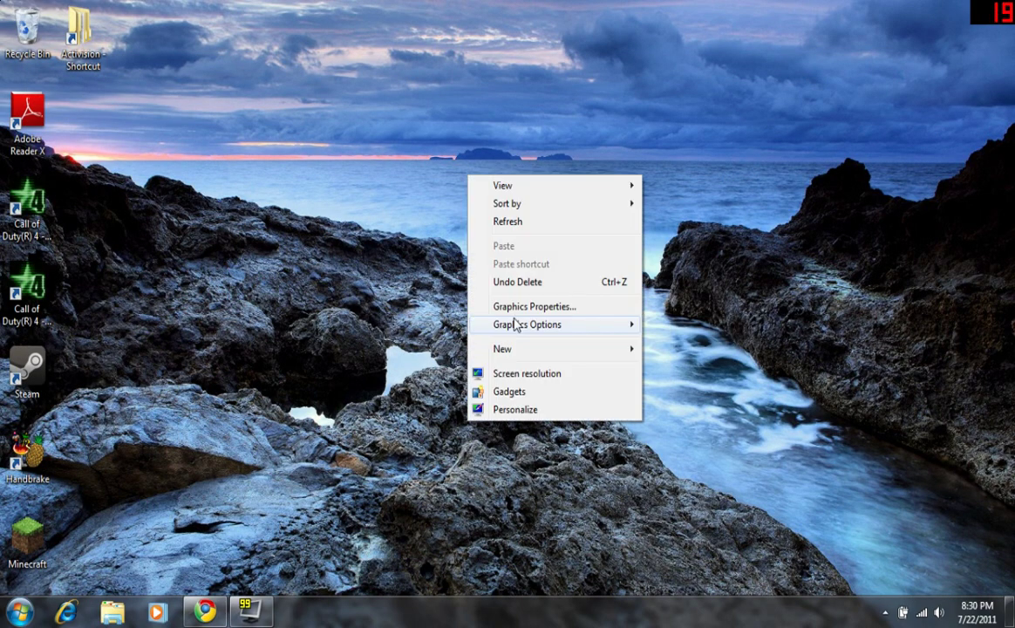
mouse_move(514, 349)
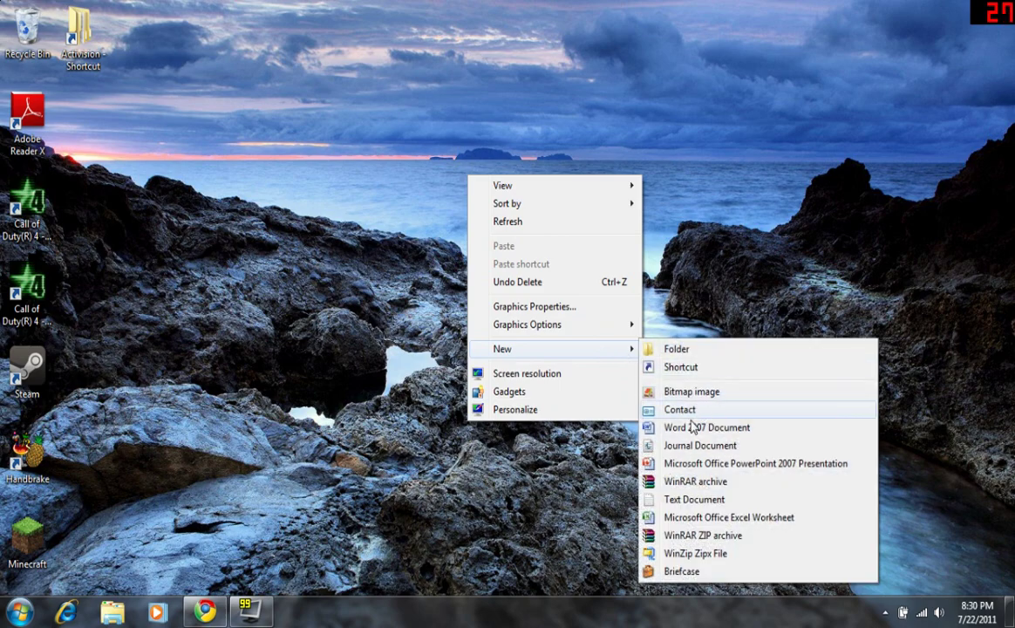
click(684, 499)
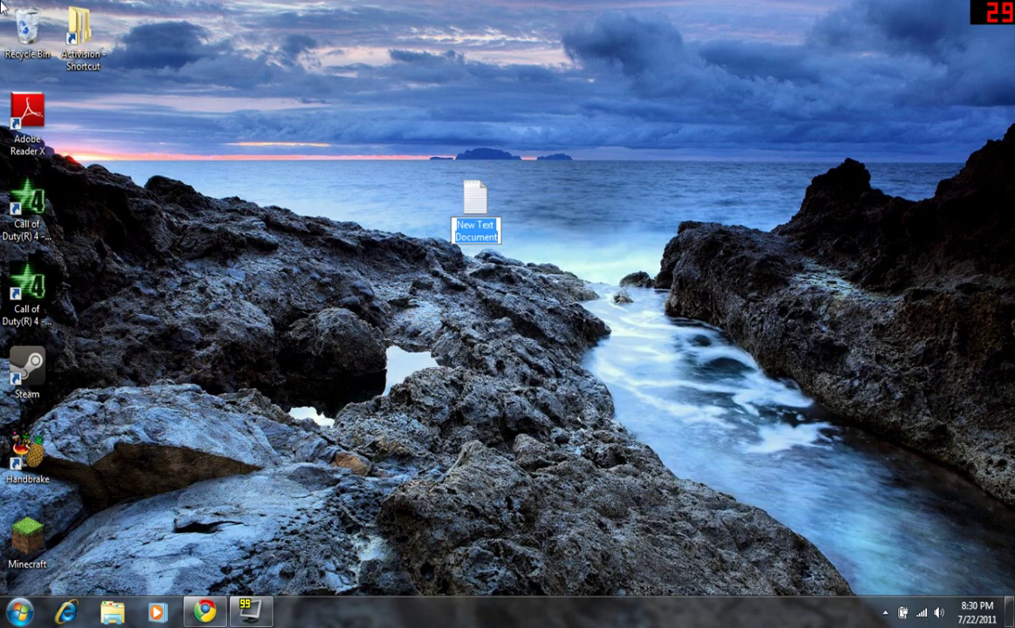
text(config)
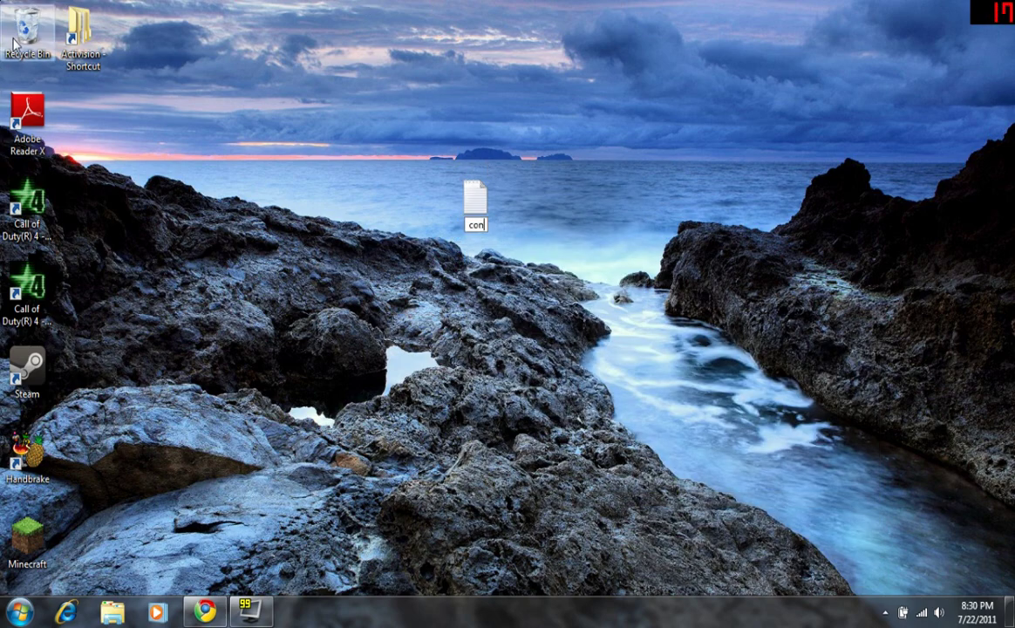
key(Return)
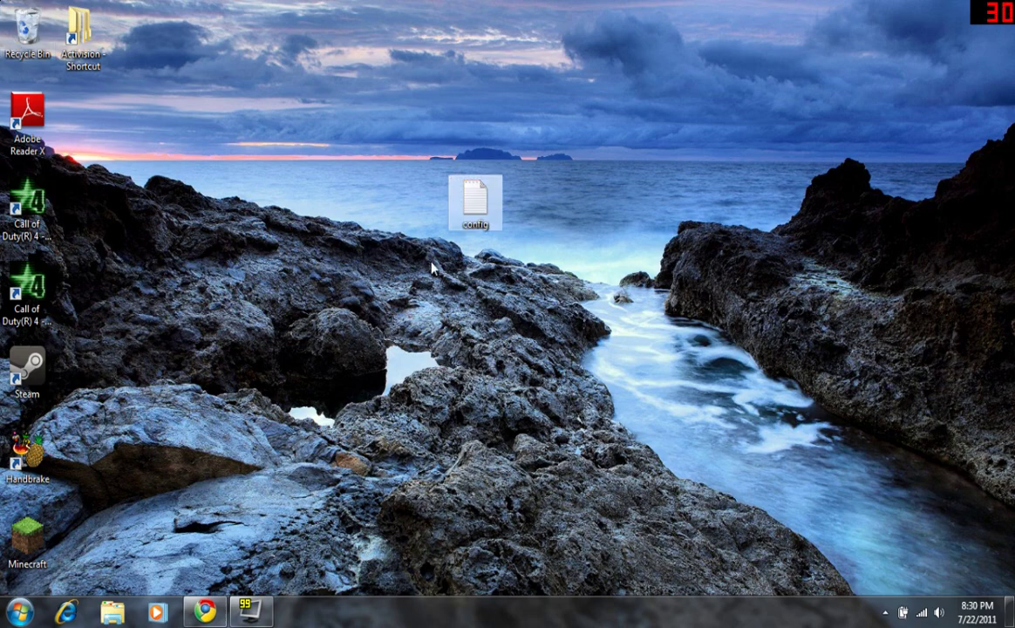
Open the config text file and paste the copied config code into it
double_click(474, 201)
right_click(298, 223)
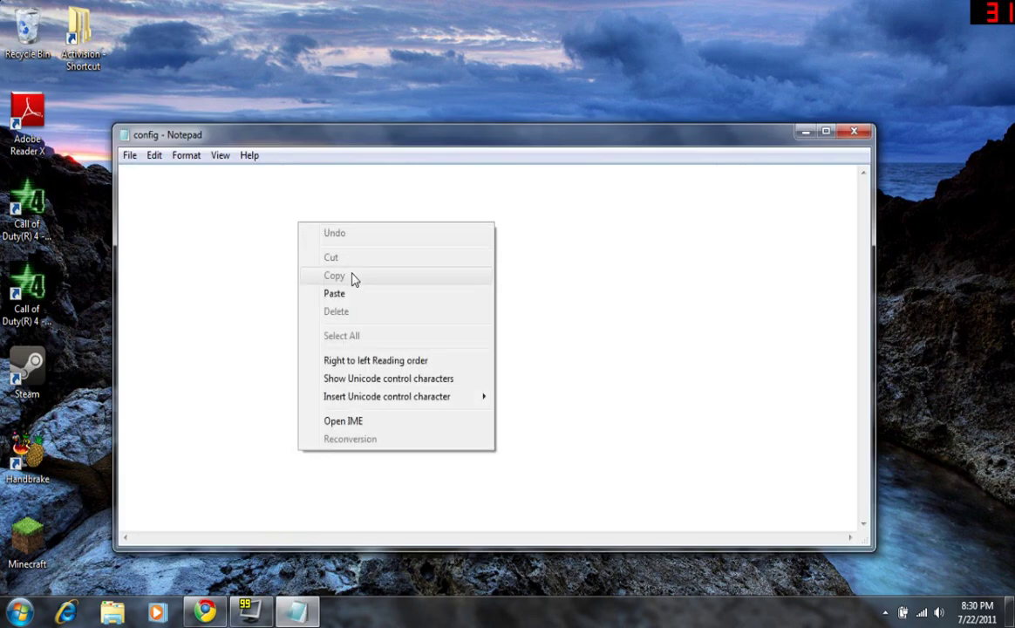
click(356, 295)
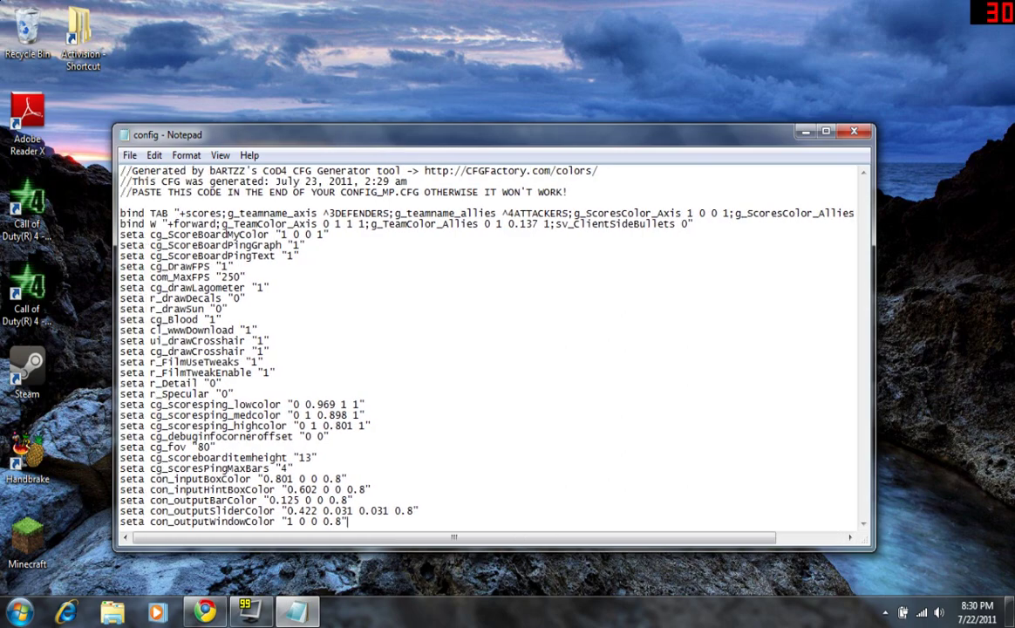
Save it as config.cfg with type All Files, close Notepad, and move the file top-centre
click(129, 154)
click(166, 232)
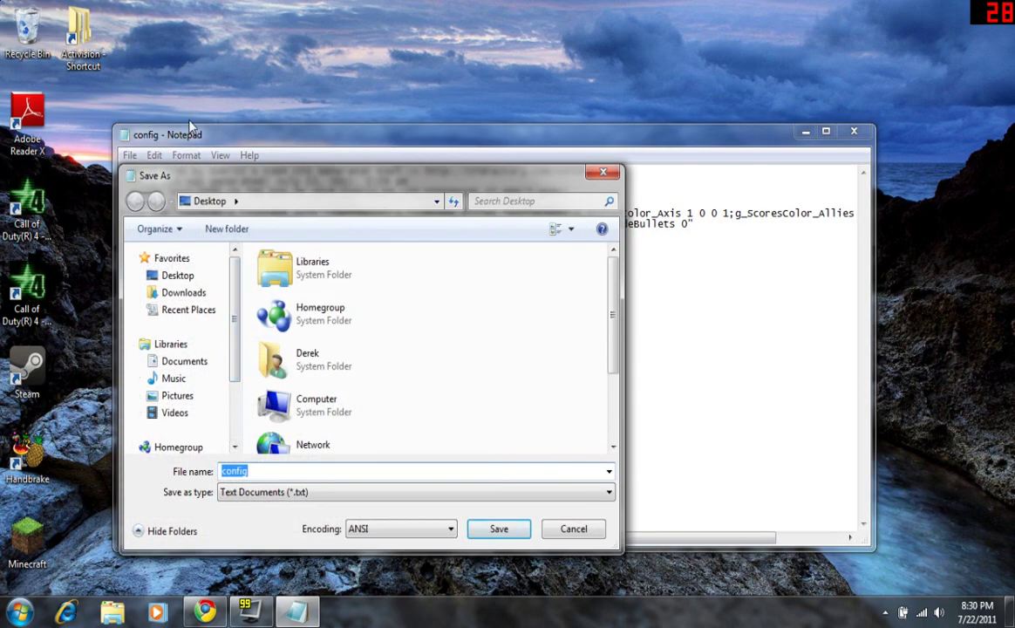
click(252, 465)
text(.cfg)
click(267, 493)
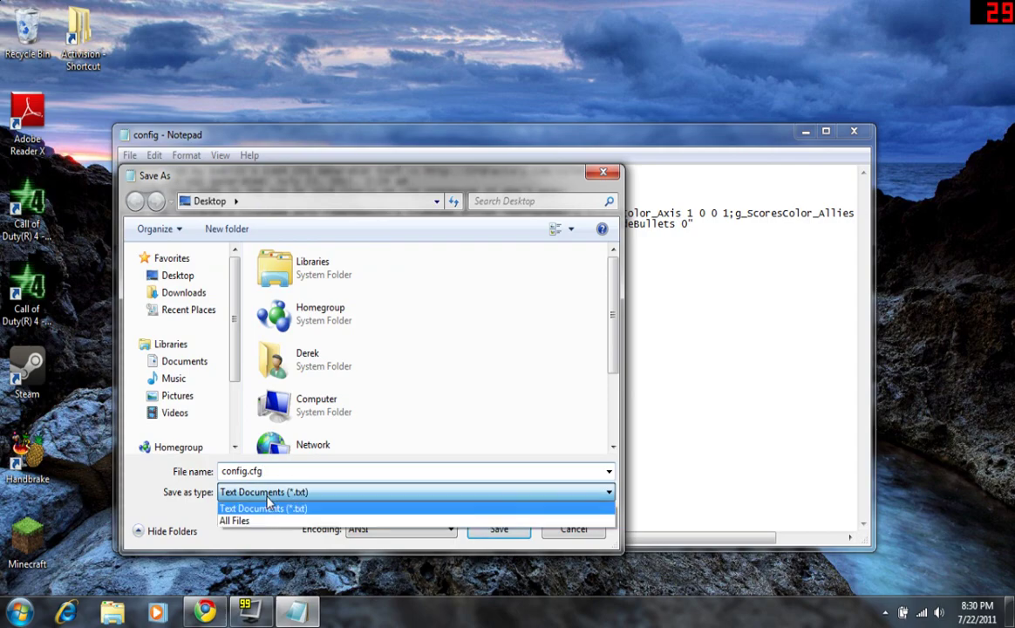
click(265, 521)
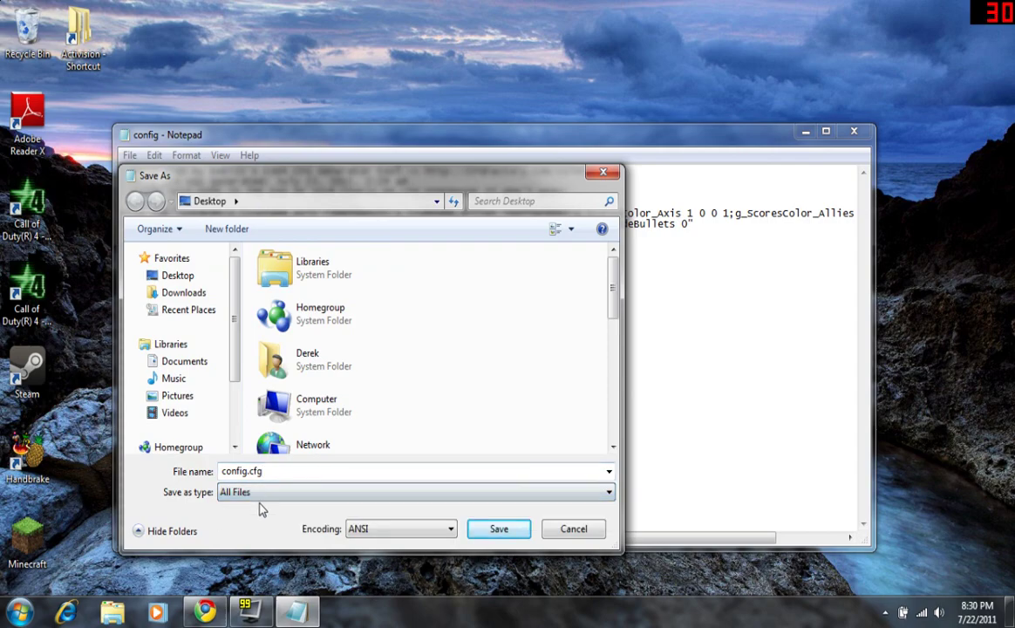
click(491, 538)
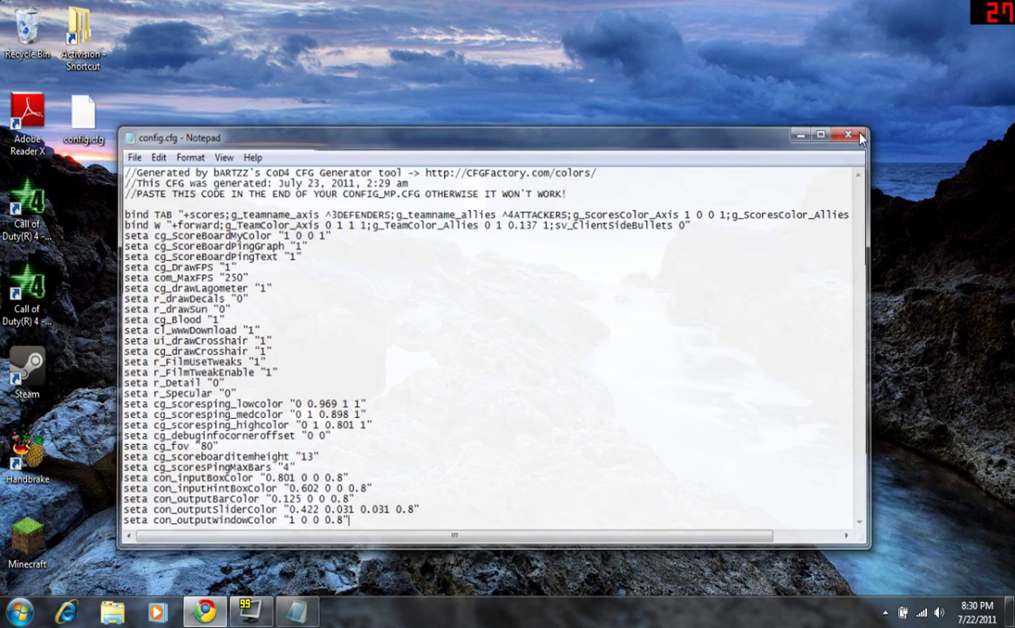
key(alt+F4)
drag(83, 113, 531, 113)
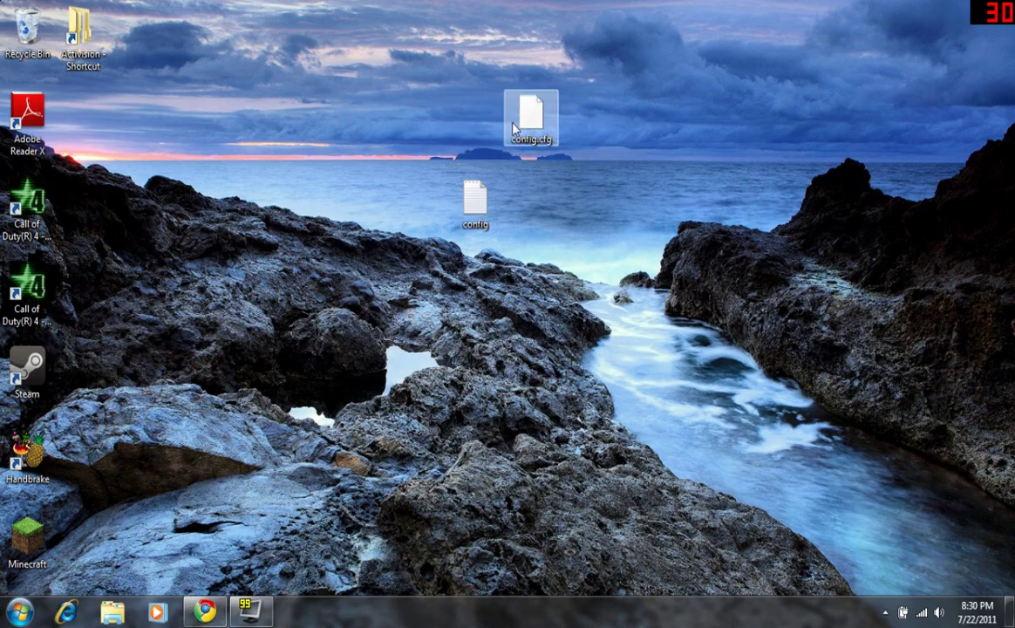
Browse Activision > Call of Duty 4 compatibility files > players > profiles > hgkjbhj
double_click(81, 31)
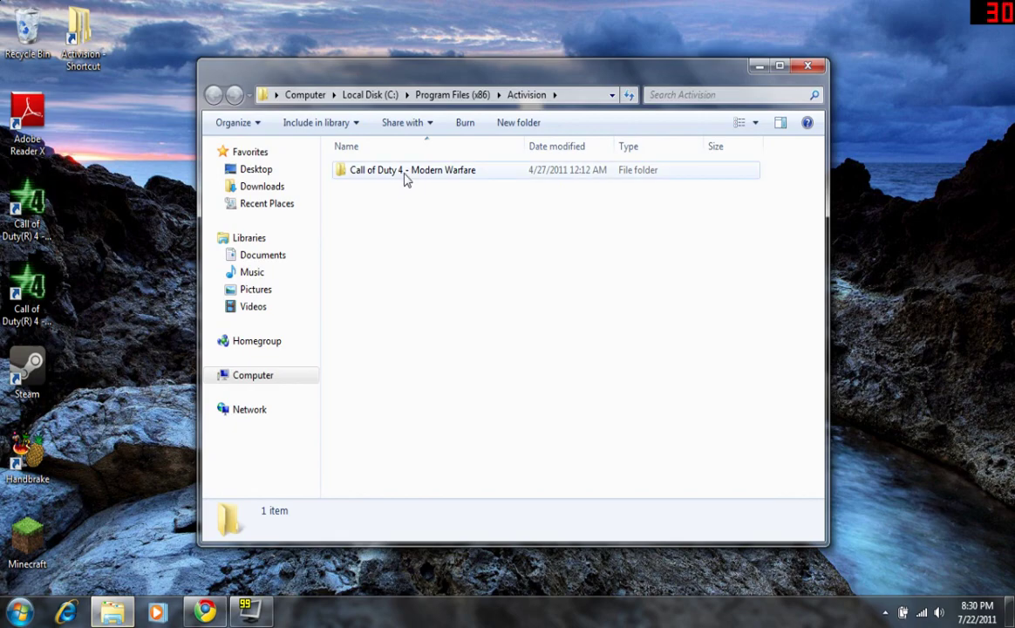
double_click(405, 177)
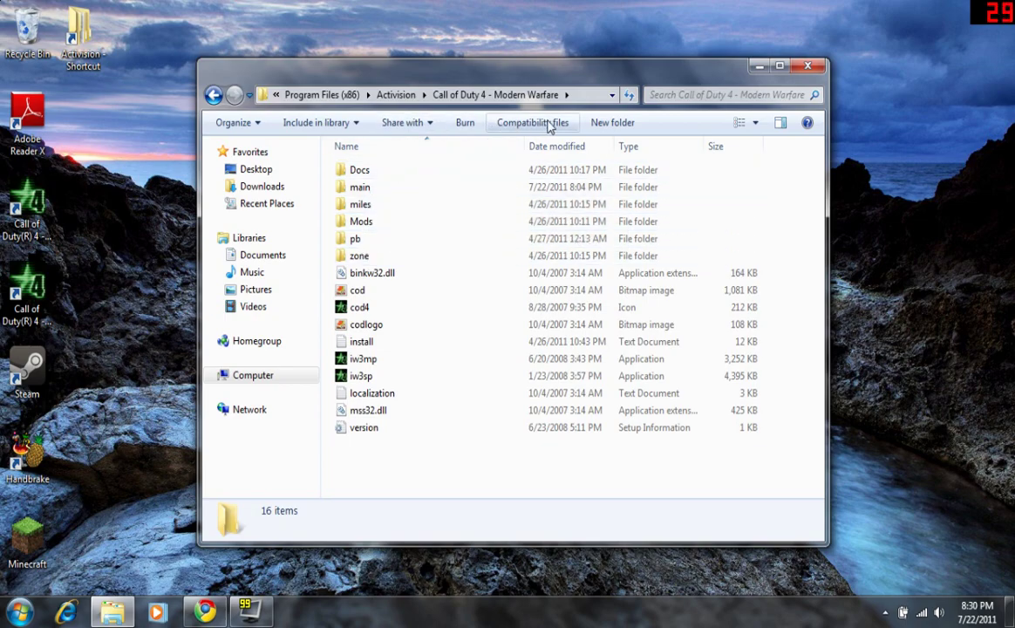
click(556, 124)
double_click(372, 203)
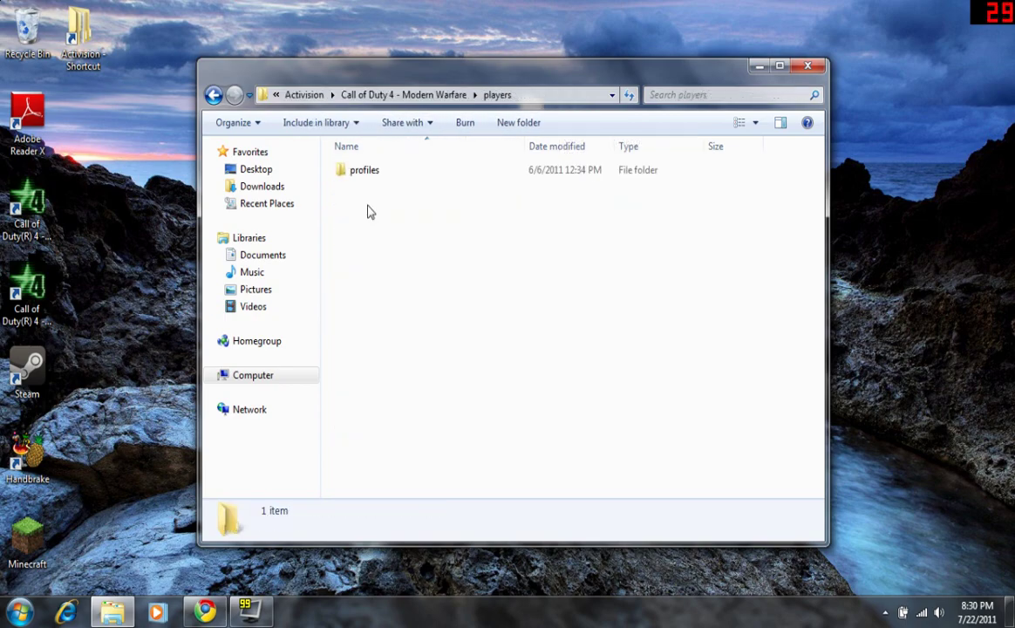
double_click(392, 171)
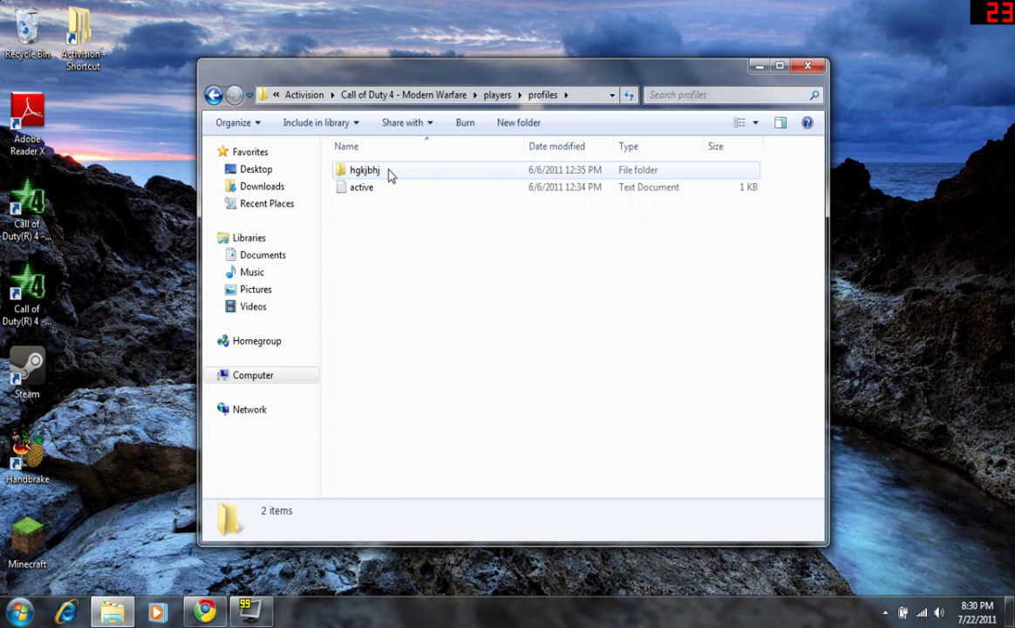
double_click(376, 172)
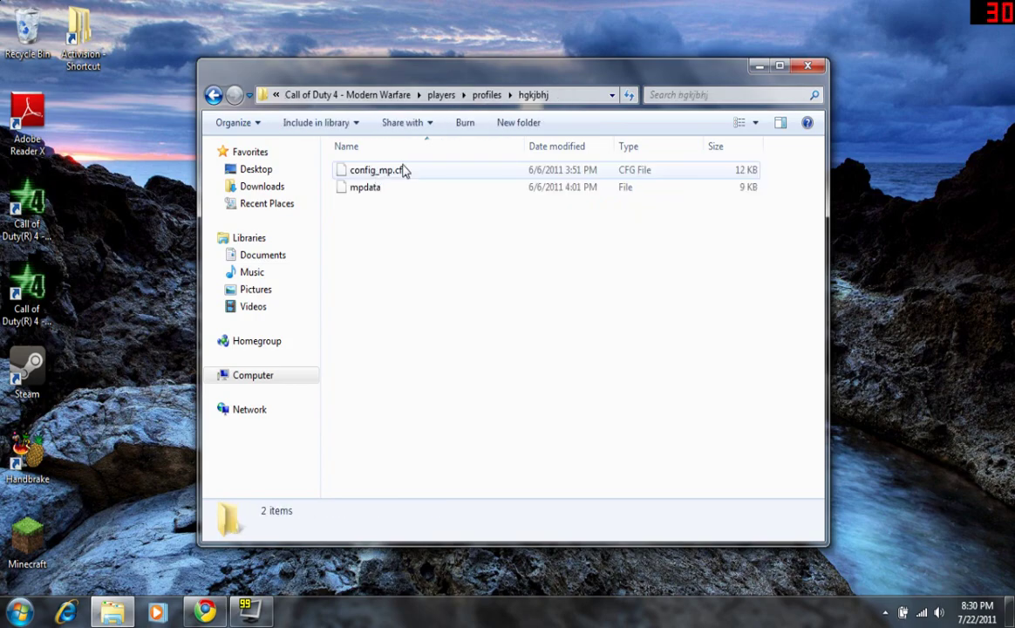
Copy config_mp.cfg from the profile folder and paste a backup onto the desktop
drag(558, 77, 581, 199)
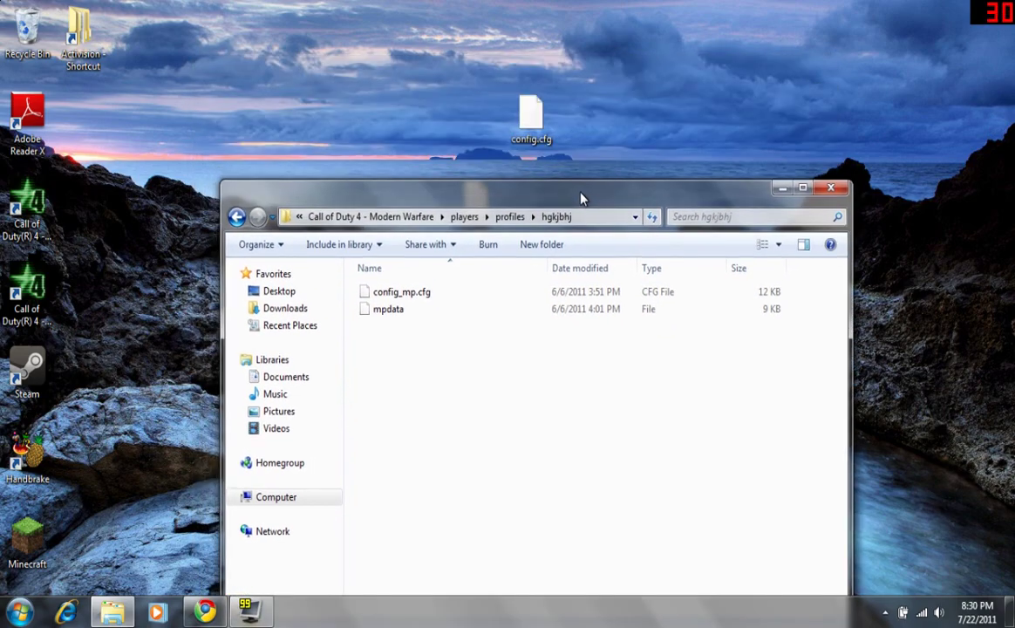
click(531, 122)
drag(531, 122, 530, 125)
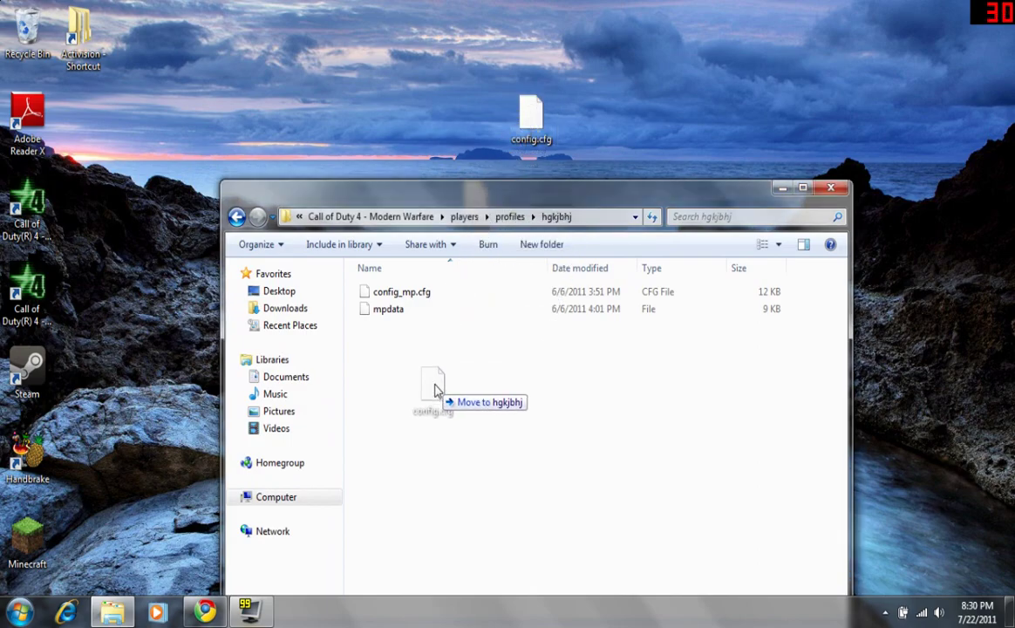
click(413, 296)
right_click(414, 298)
mouse_move(458, 351)
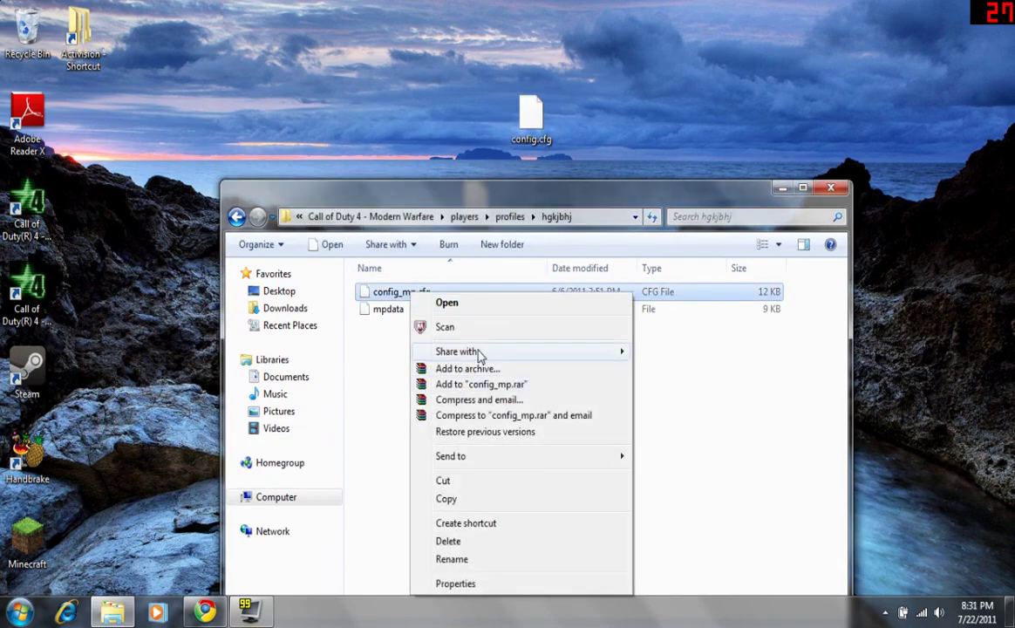
click(499, 504)
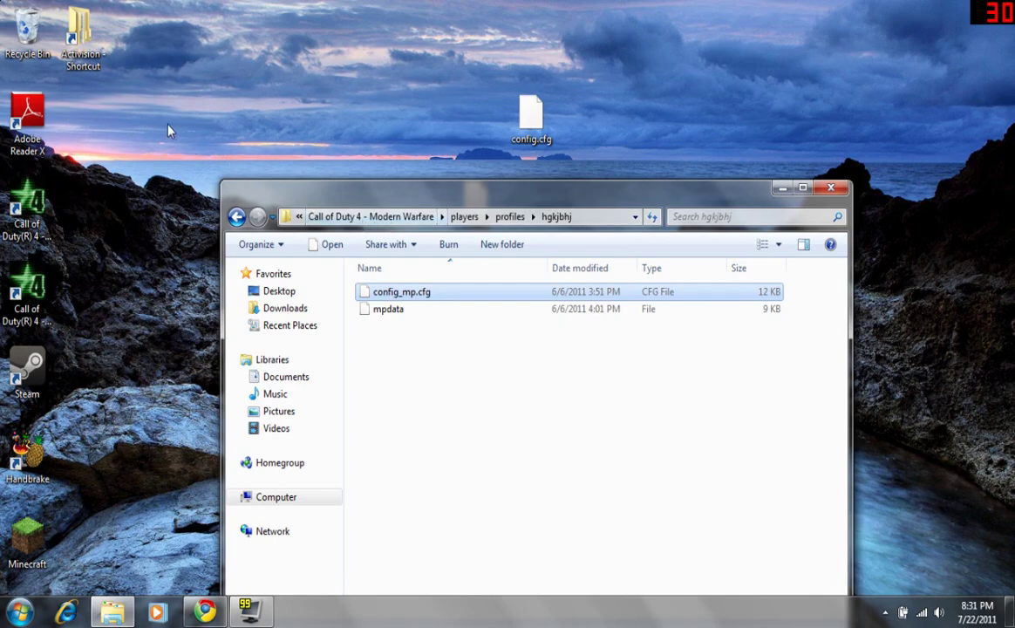
right_click(128, 120)
mouse_move(162, 291)
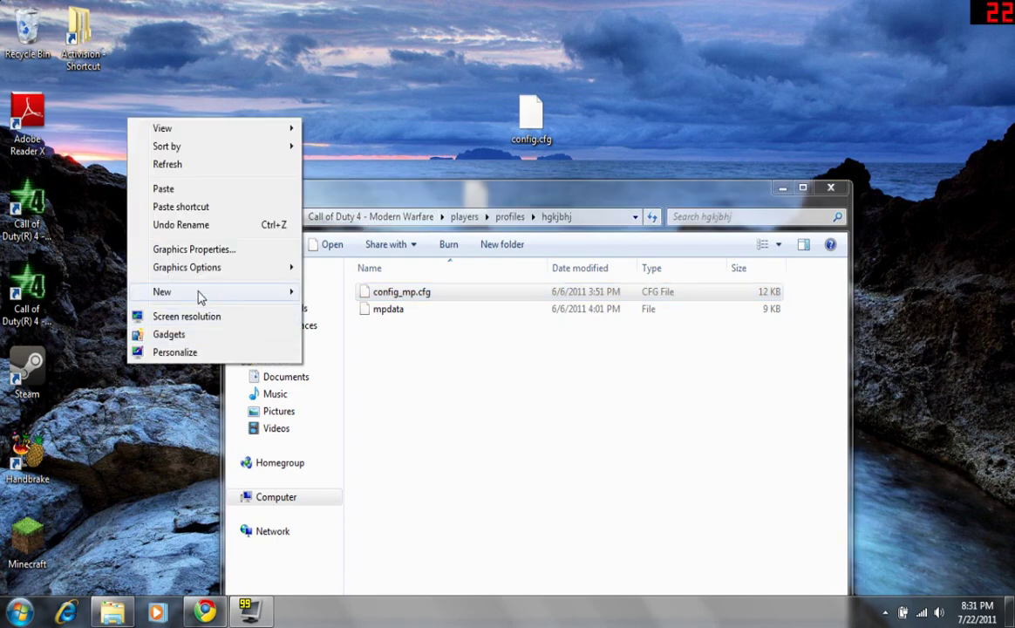
click(183, 187)
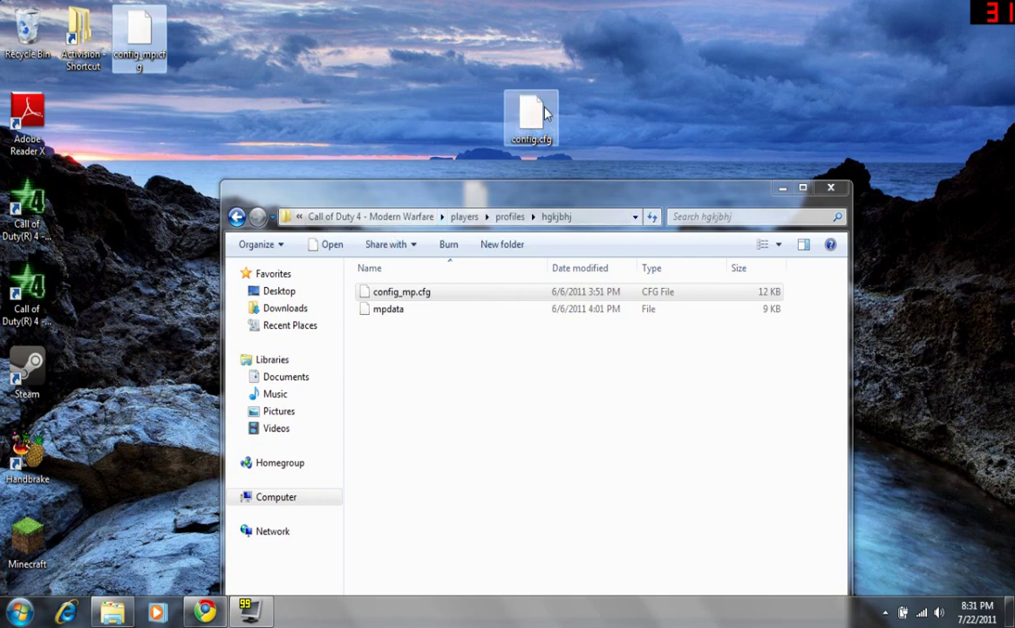
Move config.cfg into the hgkjbhj folder and delete the old config_mp.cfg
drag(527, 123, 450, 375)
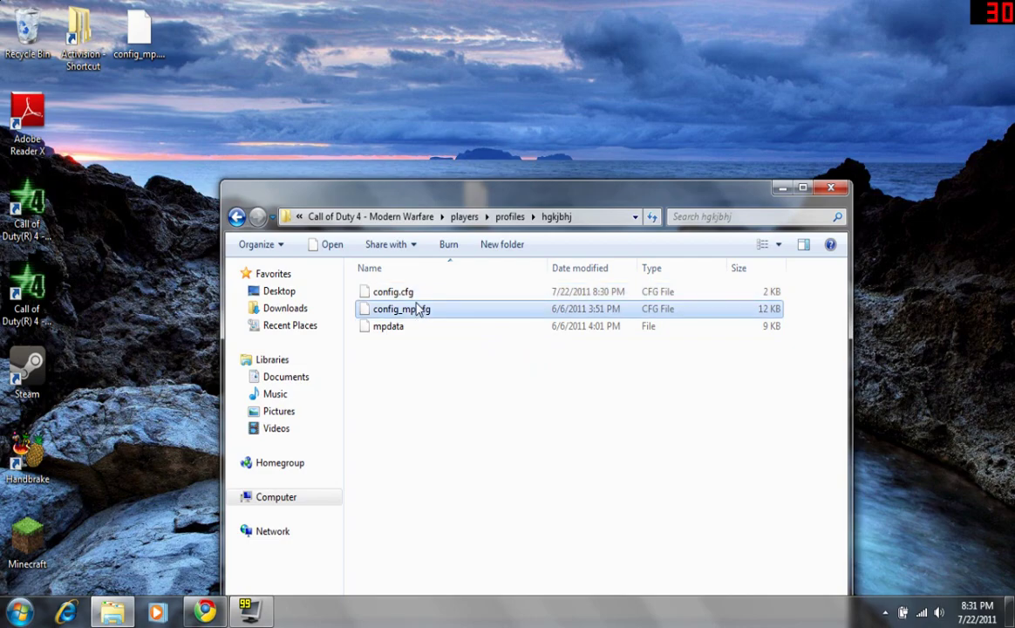
key(Delete)
click(571, 369)
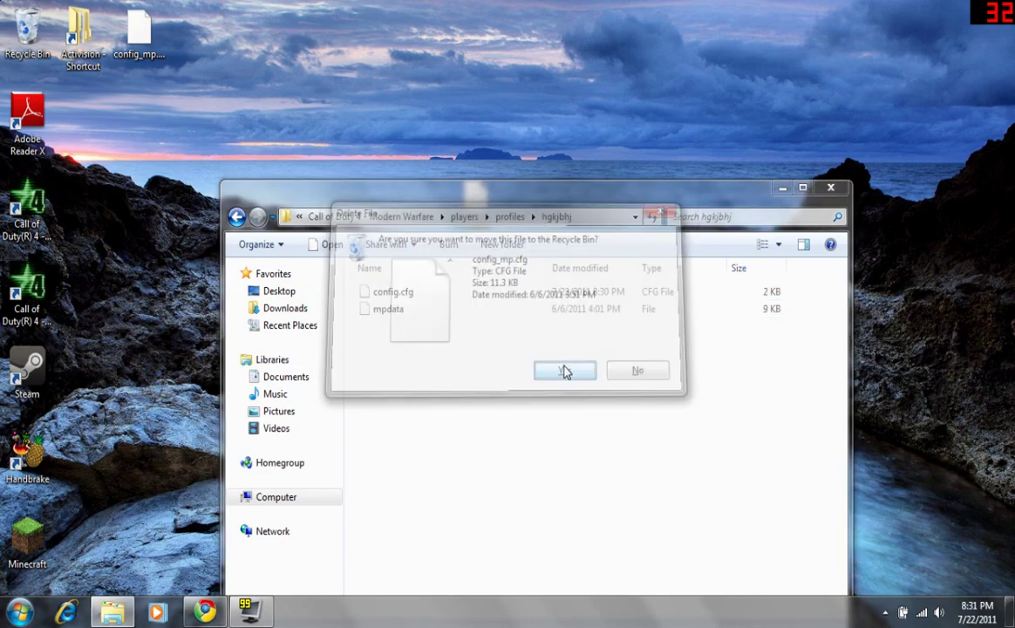
Rename config.cfg to config_mp.cfg and close the folder window
click(388, 292)
right_click(391, 288)
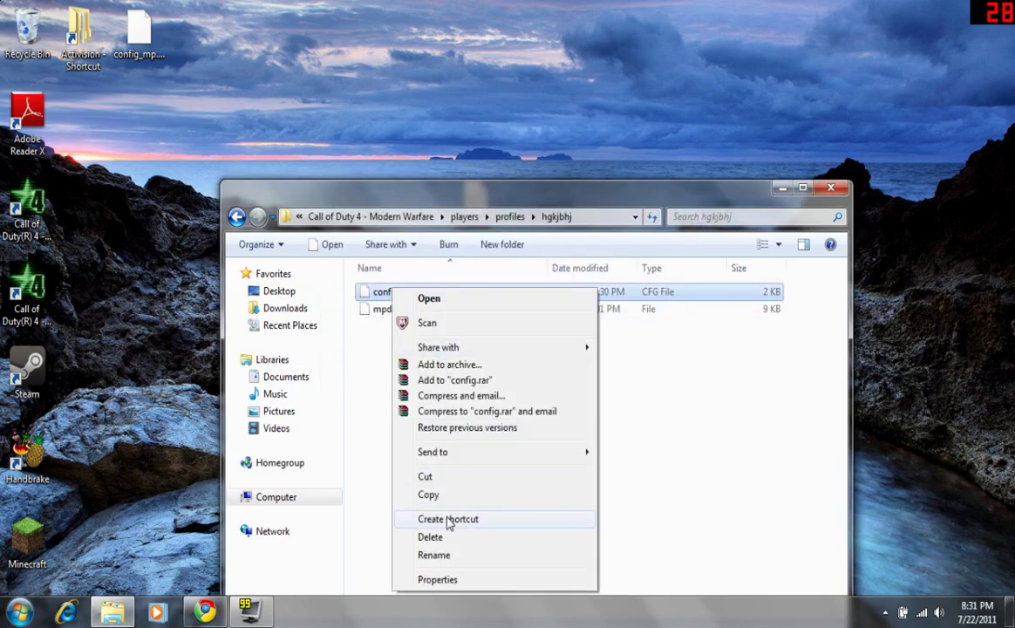
click(434, 555)
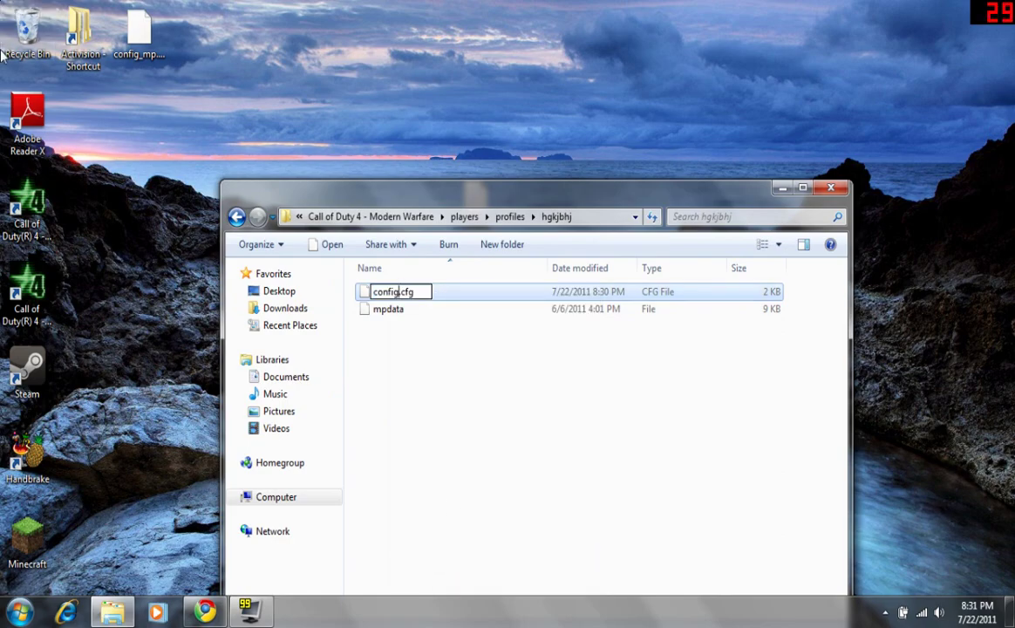
text(_mp)
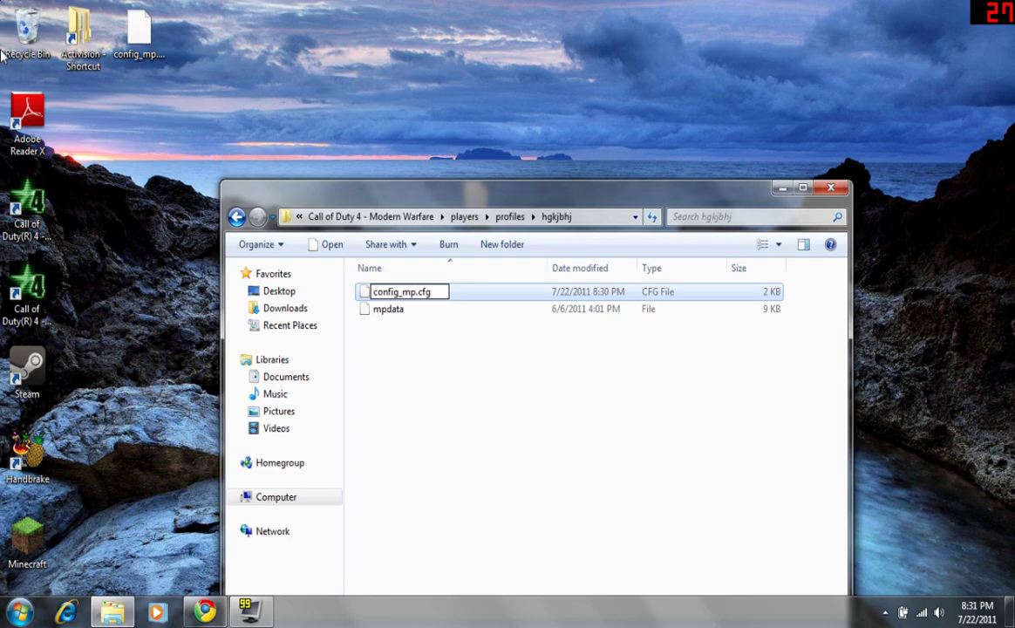
key(Return)
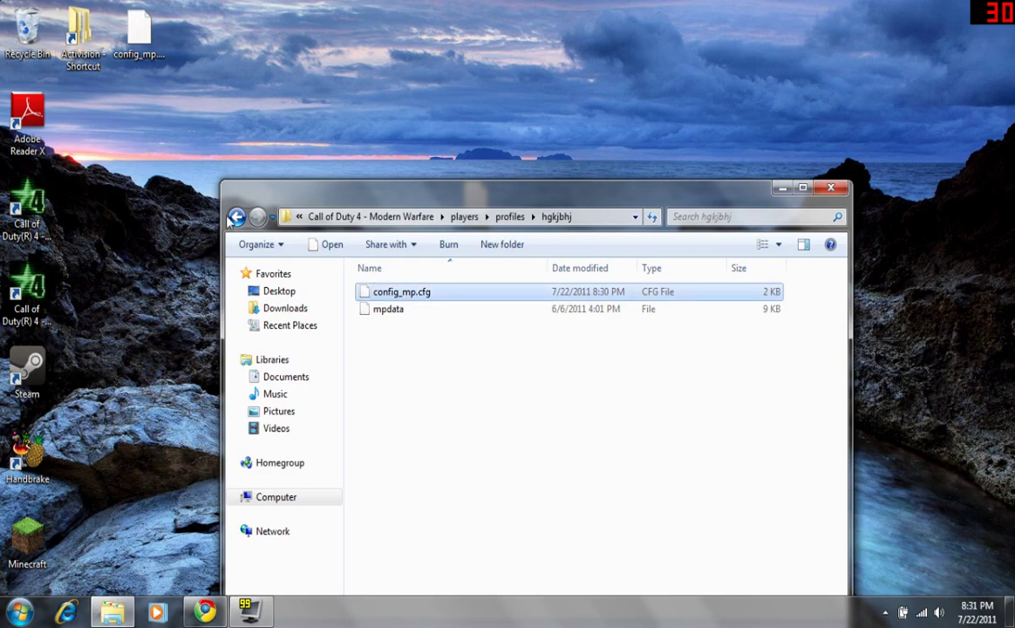
click(235, 216)
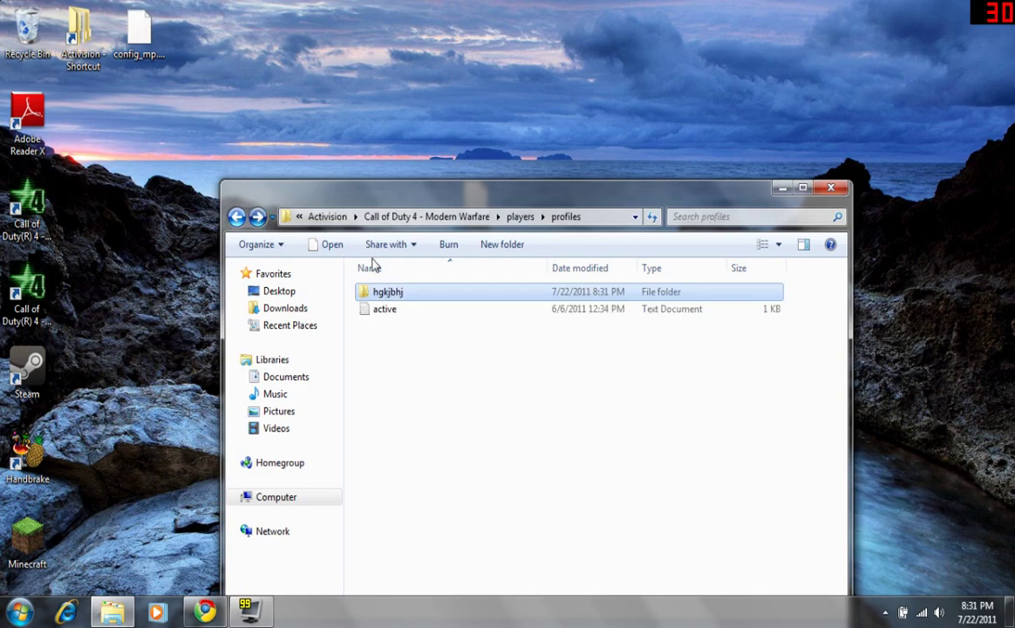
click(833, 190)
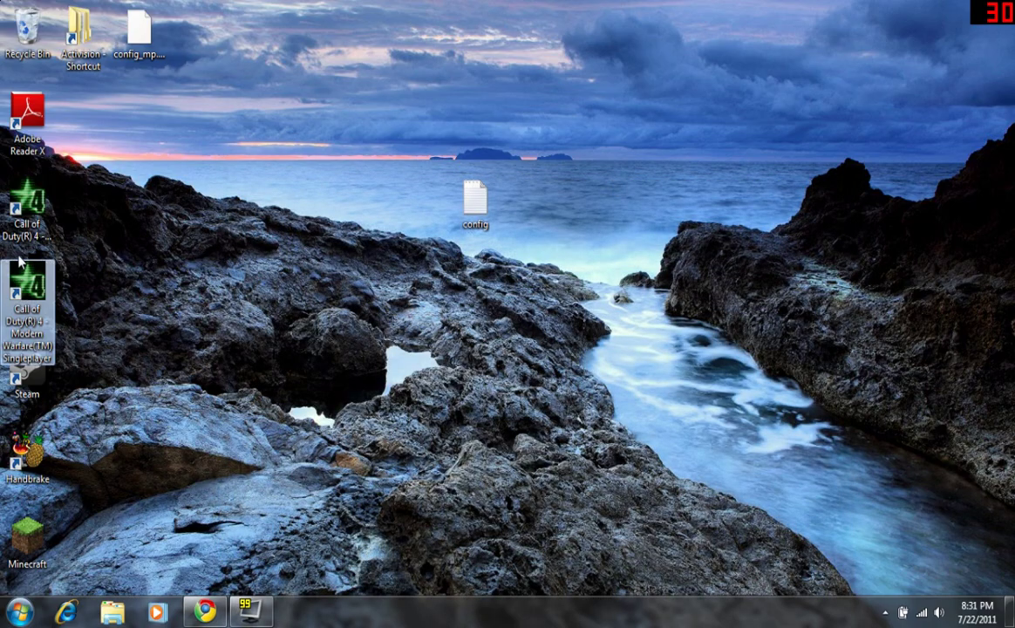